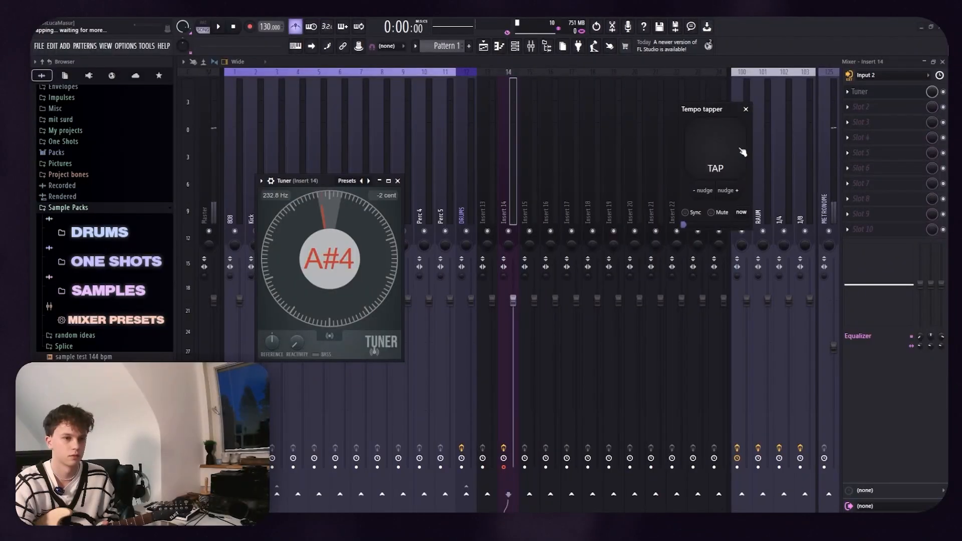
Tap in the project tempo with the Tempo tapper.
{"action": "left_click", "coordinate": [742, 150]}
{"action": "left_click", "coordinate": [741, 150]}
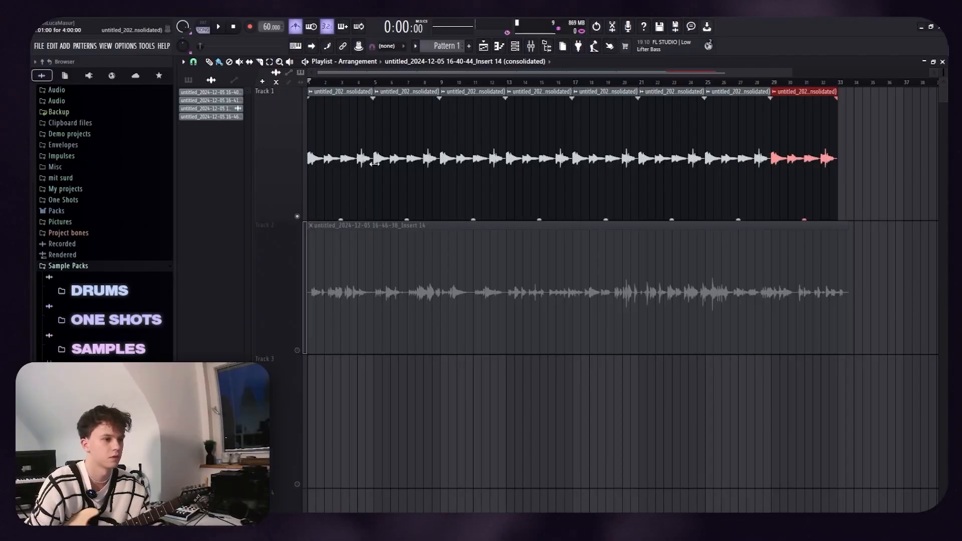
Load Guitar Rig 6 with the FG Auto Wah Clout preset on the consolidated guitar clip's mixer track and play the arrangement.
{"action": "double_click", "coordinate": [487, 166]}
{"action": "left_click", "coordinate": [462, 156]}
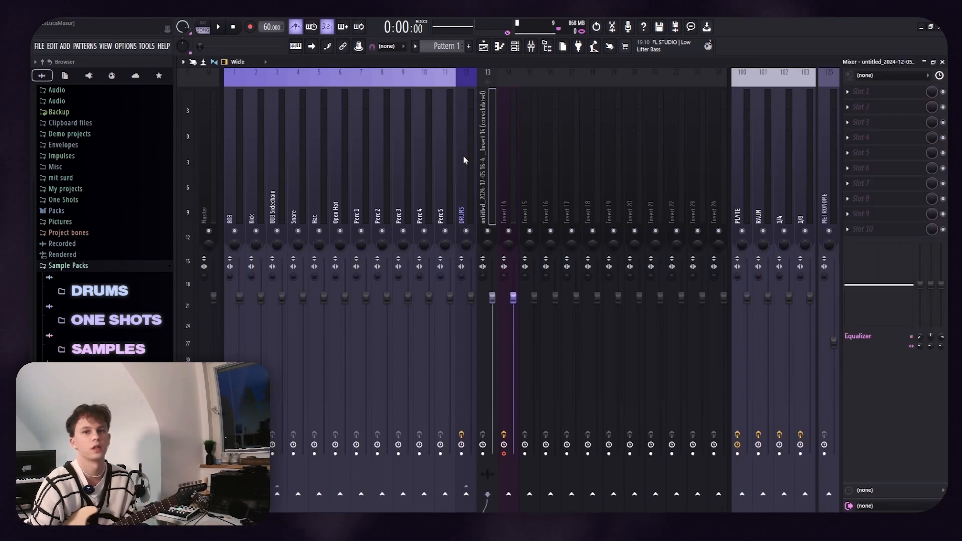
{"action": "left_click", "coordinate": [861, 91]}
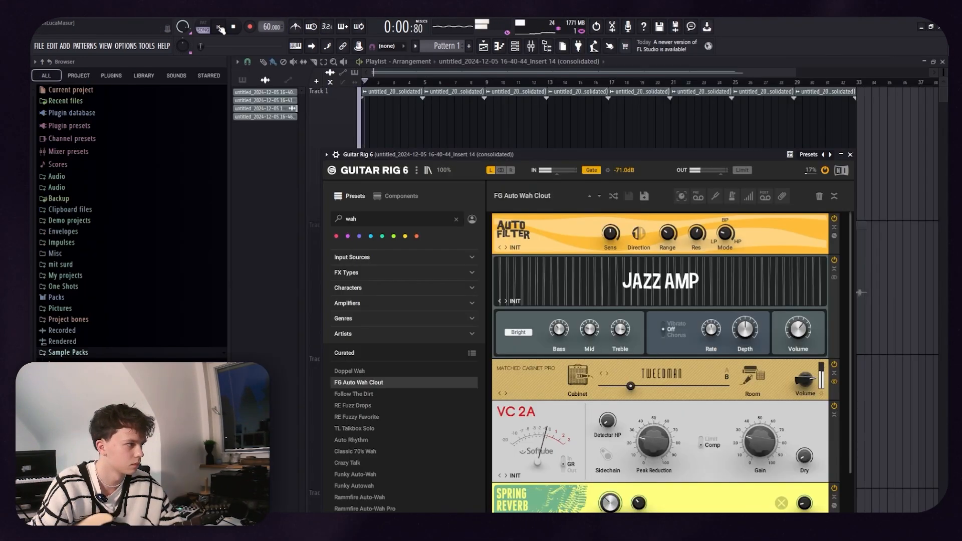
{"action": "left_click", "coordinate": [219, 27]}
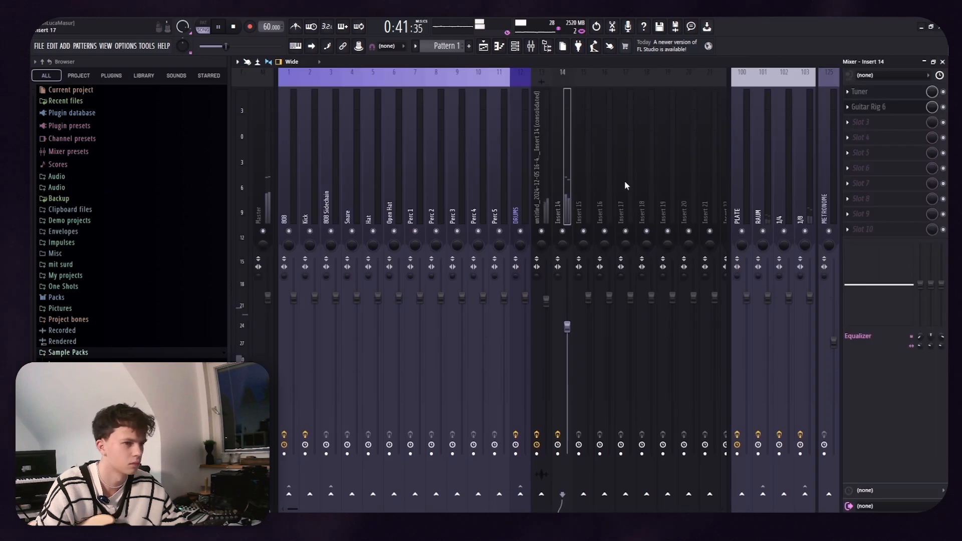
Add Fruity Flangus to the third effect slot of mixer Insert 14 and lower that track's volume.
{"action": "left_click", "coordinate": [862, 128]}
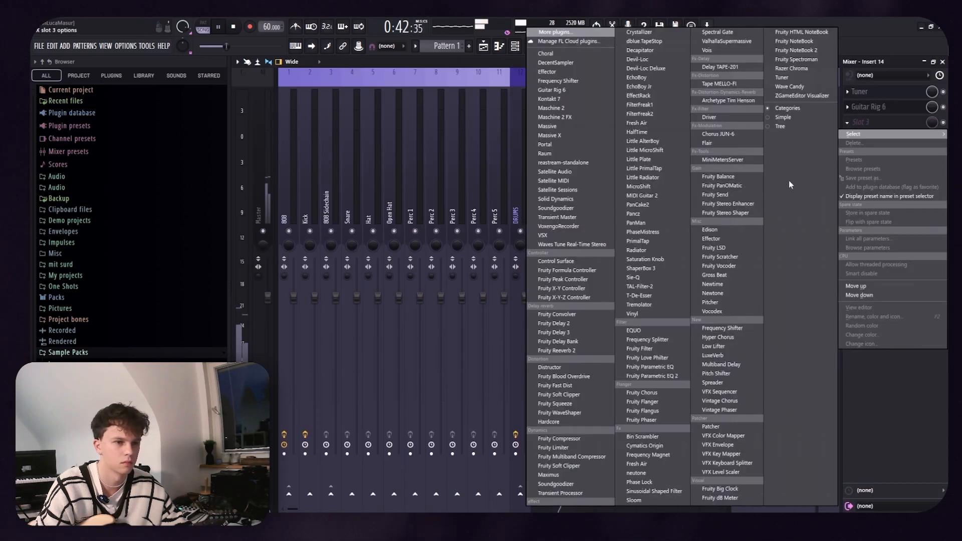
{"action": "left_click", "coordinate": [663, 407]}
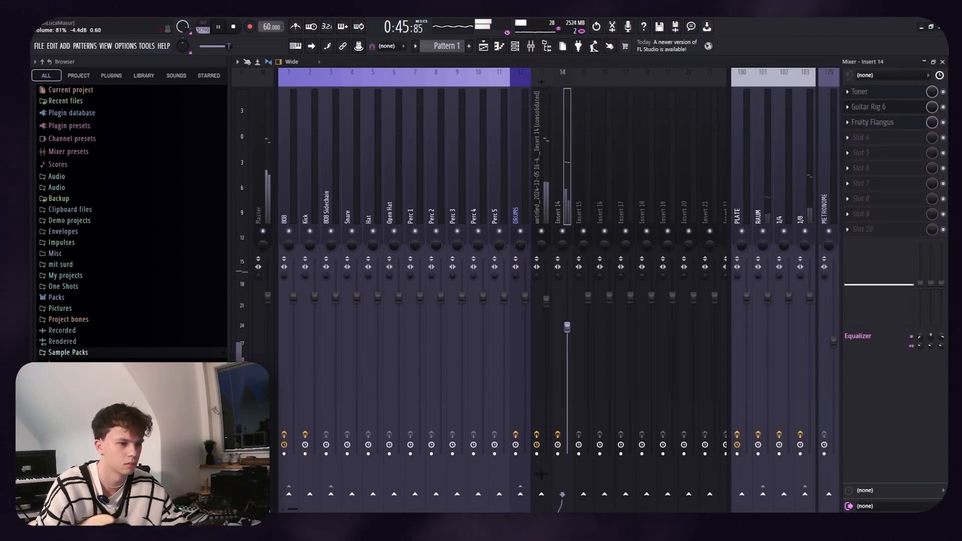
{"action": "left_click_drag", "start_coordinate": [568, 327], "coordinate": [569, 343]}
Play back the layered guitar recordings in the playlist to check how they sound together.
{"action": "left_click", "coordinate": [501, 51]}
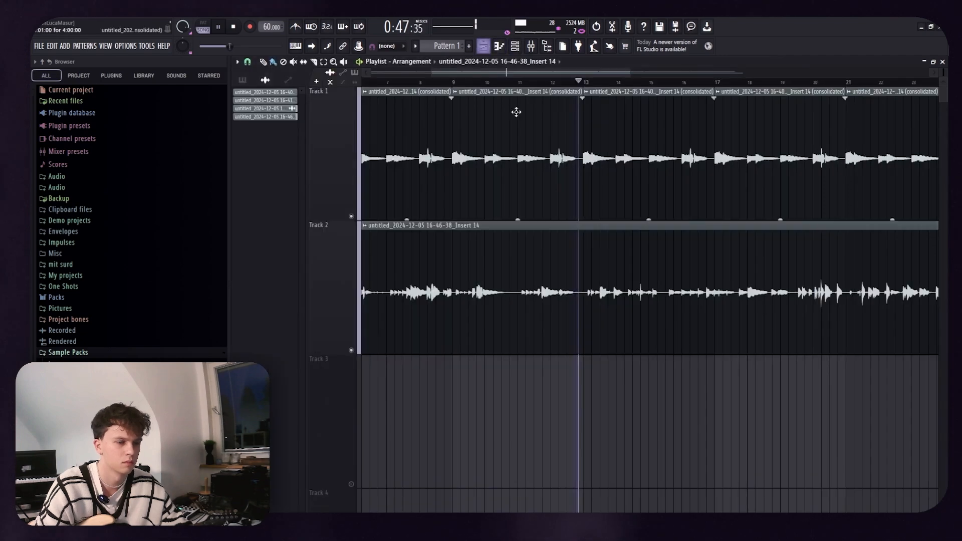
{"action": "key", "text": "space"}
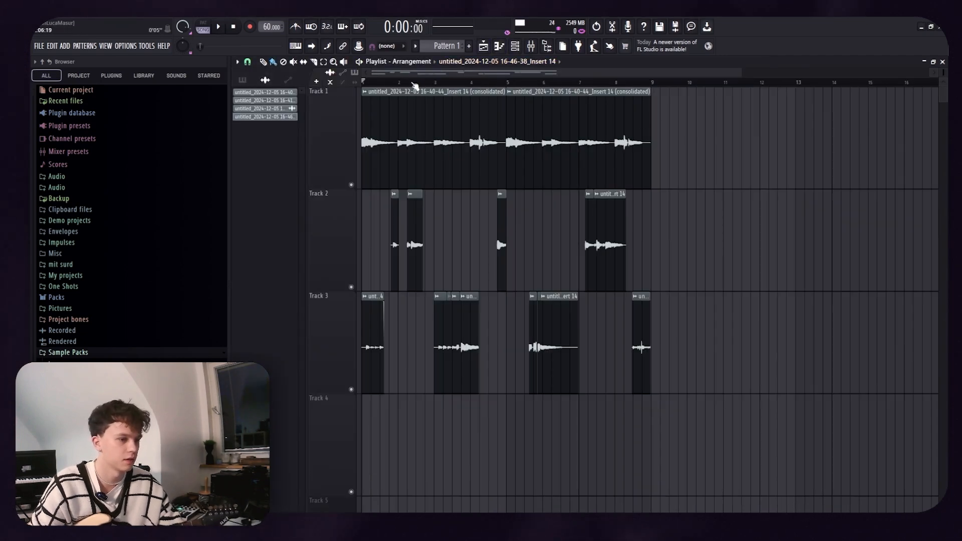
{"action": "key", "text": "space"}
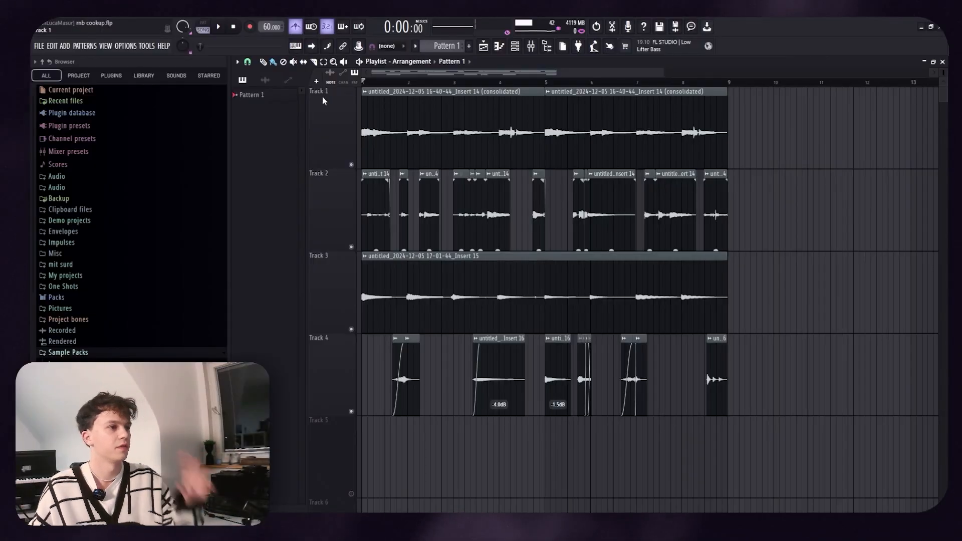
{"action": "key", "text": "space"}
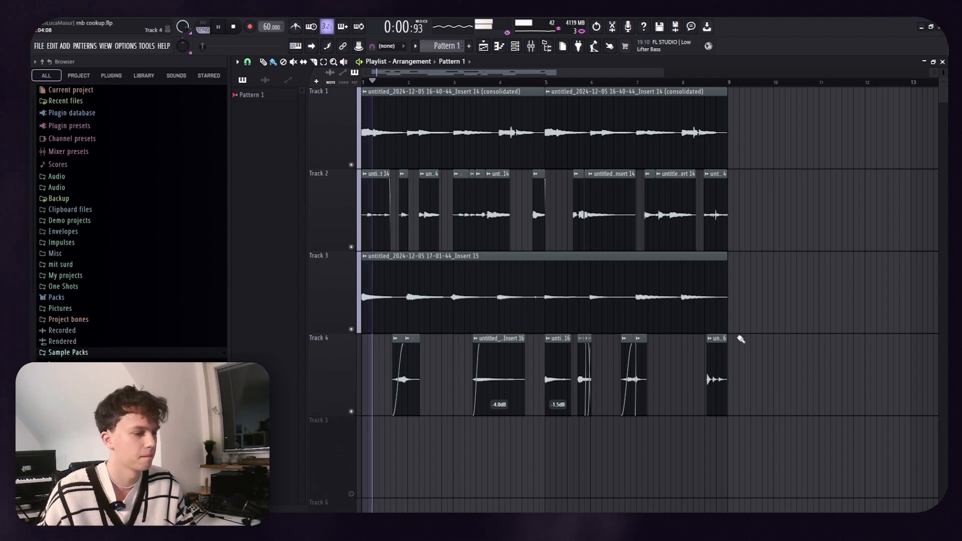
{"action": "scroll", "coordinate": [741, 339], "scroll_direction": "down", "scroll_amount": 1}
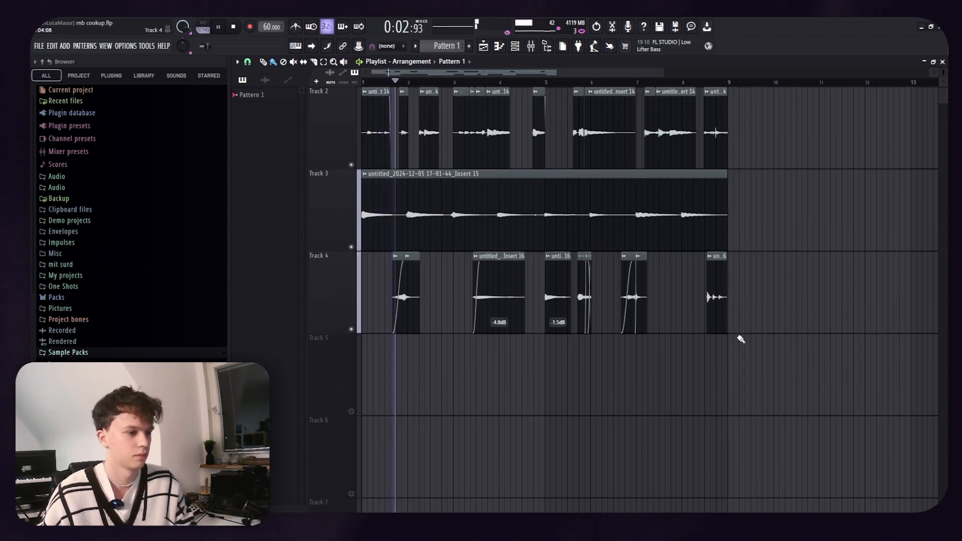
{"action": "scroll", "coordinate": [741, 339], "scroll_direction": "up", "scroll_amount": 1}
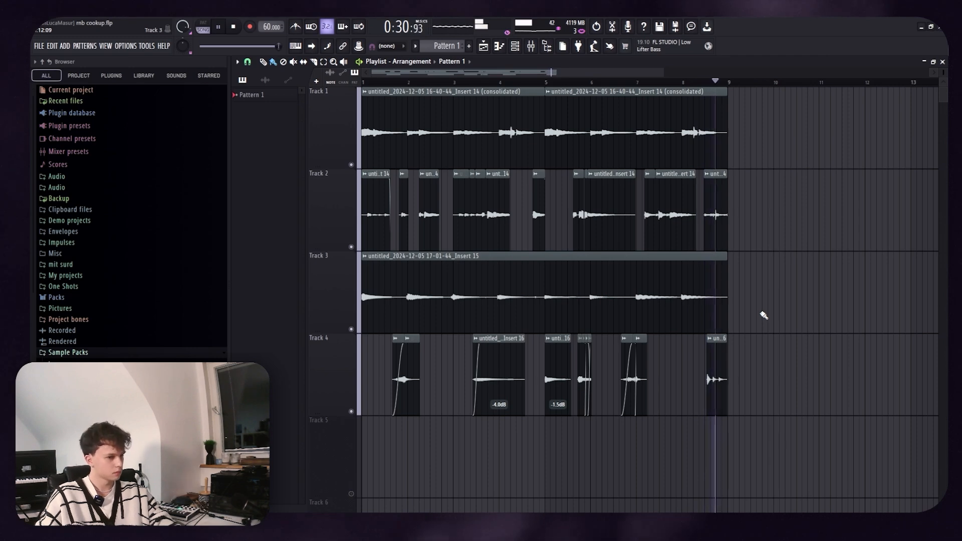
{"action": "key", "text": "space"}
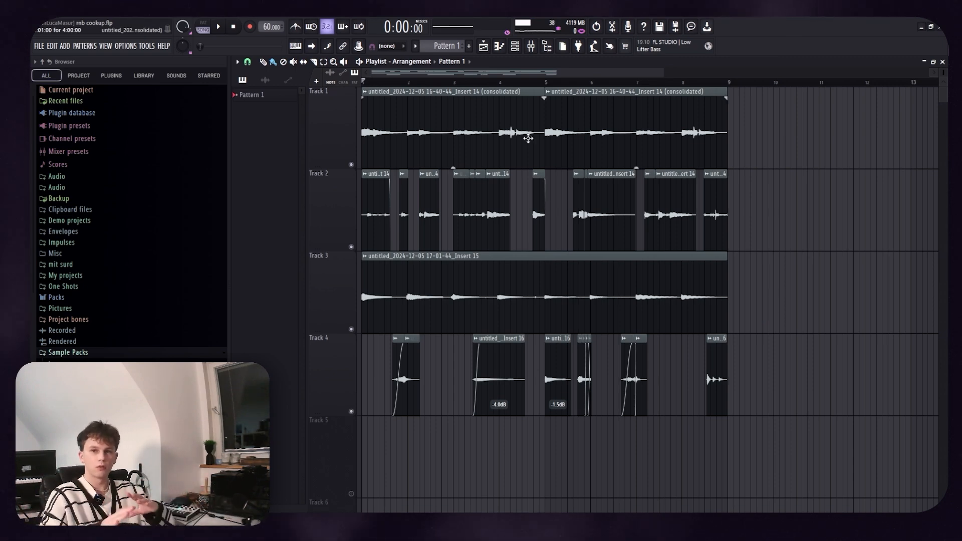
Add a TRITON instrument channel and load the Night Tines EP program.
{"action": "left_click", "coordinate": [515, 46]}
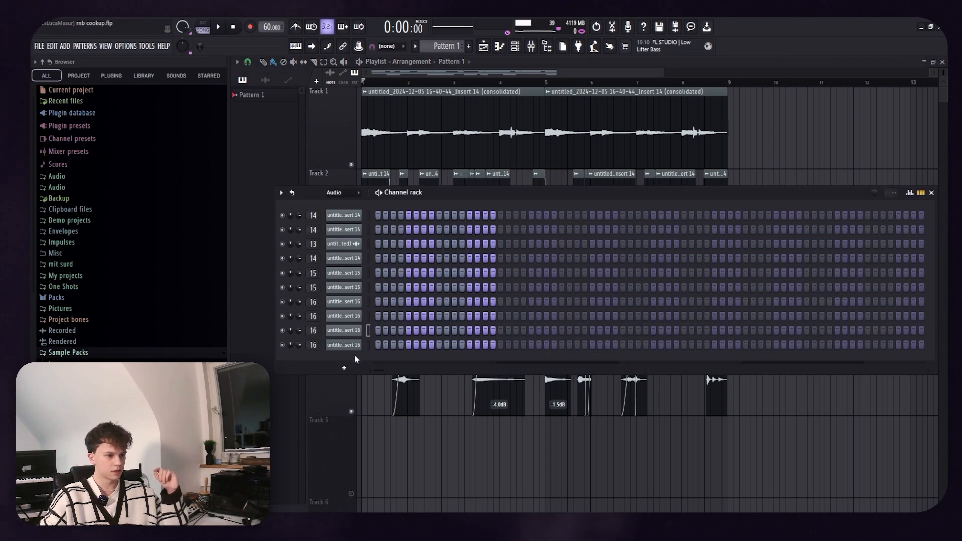
{"action": "left_click", "coordinate": [347, 367]}
{"action": "left_click", "coordinate": [381, 367]}
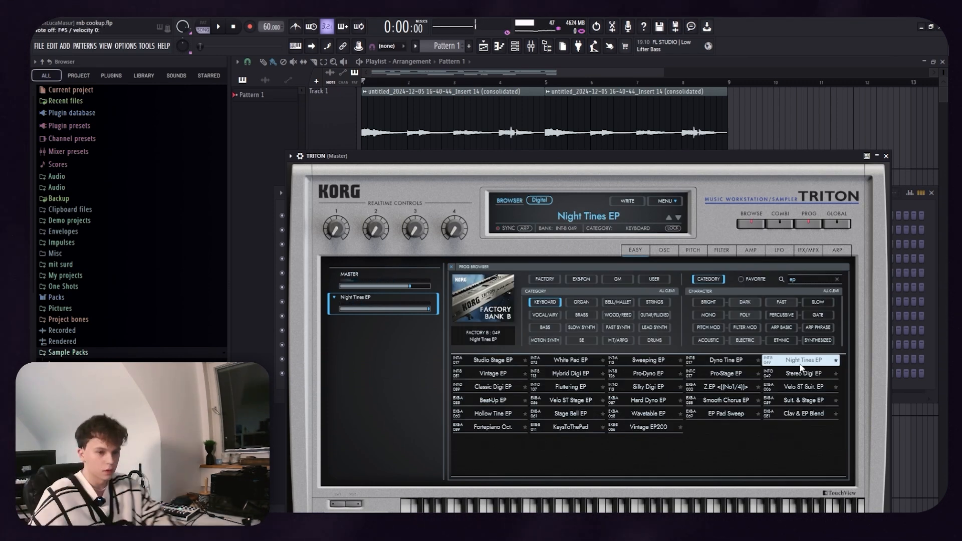
{"action": "left_click", "coordinate": [905, 216]}
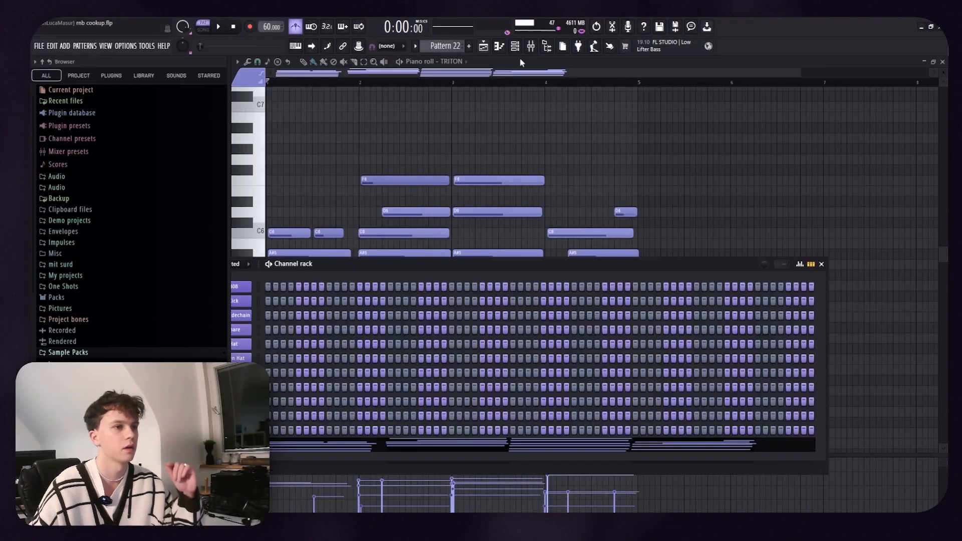
Clone the TRITON channel with its chords one octave higher and open the copy's program selection.
{"action": "left_click", "coordinate": [517, 47]}
{"action": "right_click", "coordinate": [327, 376]}
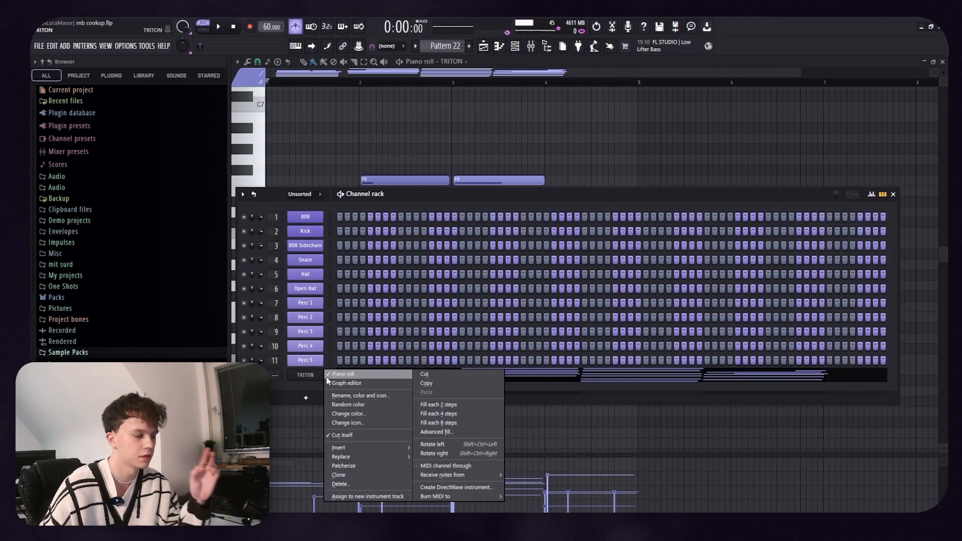
{"action": "left_click", "coordinate": [338, 474]}
{"action": "left_click", "coordinate": [218, 26]}
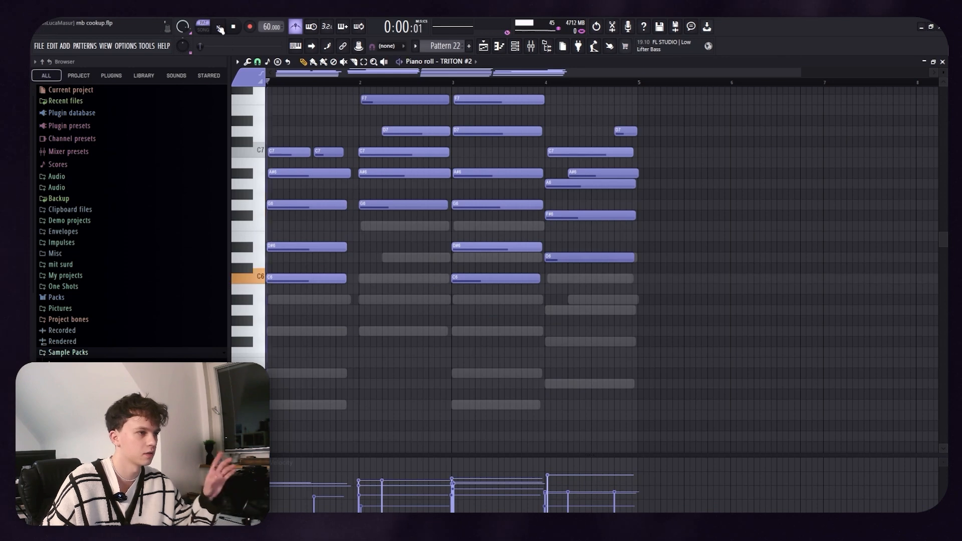
{"action": "left_click", "coordinate": [234, 27]}
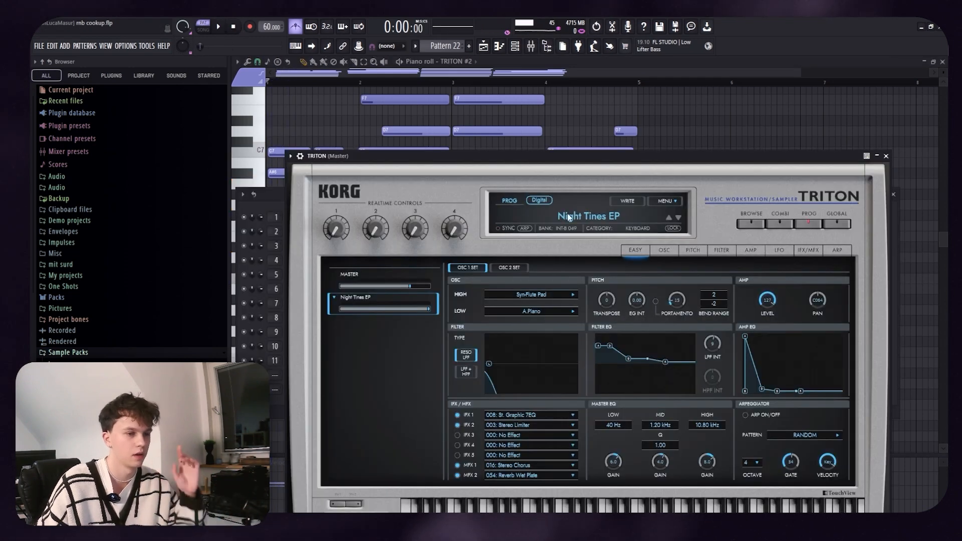
{"action": "left_click", "coordinate": [569, 217]}
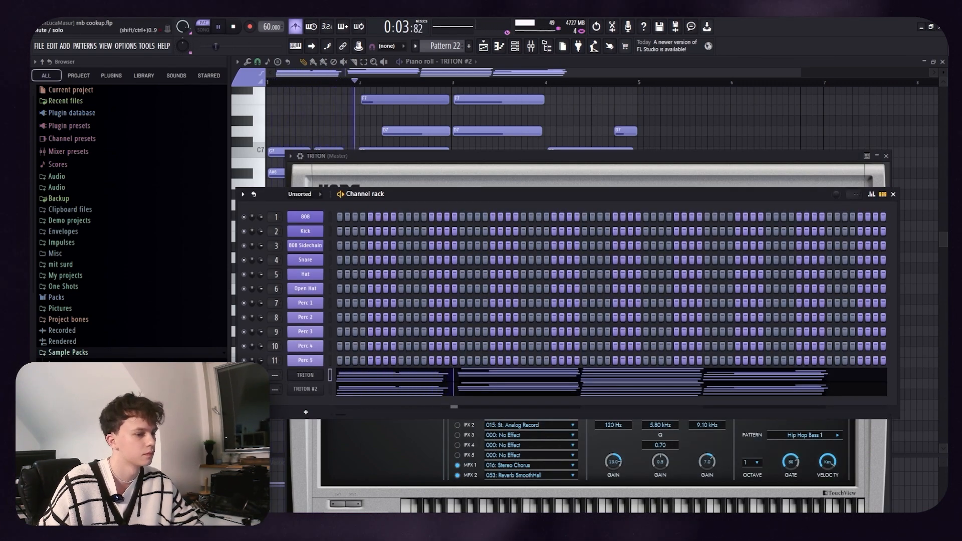
Assign TRITON and TRITON #2 to mixer tracks 17 and 18 and route both to Insert 19.
{"action": "key", "text": "ctrl+l"}
{"action": "left_click", "coordinate": [331, 389]}
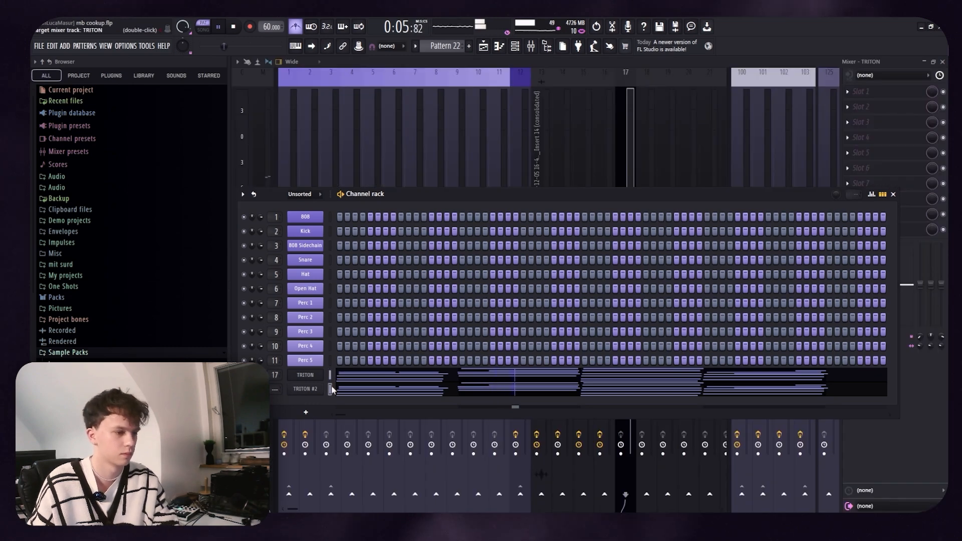
{"action": "key", "text": "F6"}
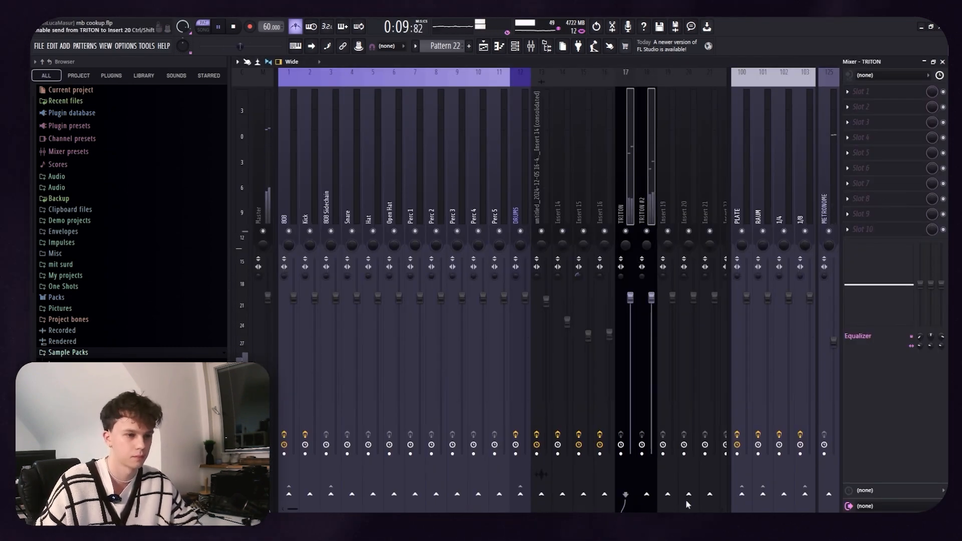
{"action": "right_click", "coordinate": [668, 495]}
{"action": "left_click", "coordinate": [690, 480]}
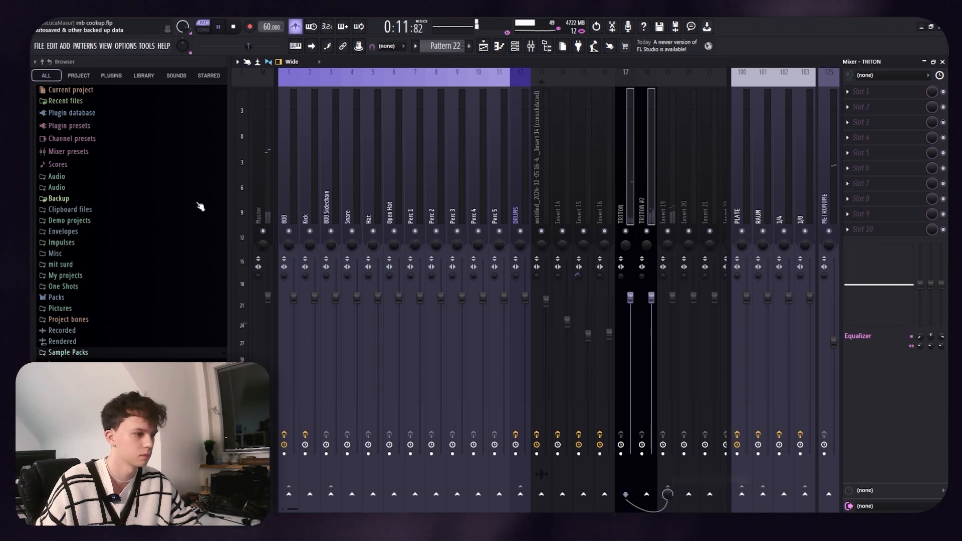
Load the [lcd] atmo keys mixer preset onto Insert 19 and play the pattern through it.
{"action": "scroll", "coordinate": [198, 206], "scroll_direction": "down", "scroll_amount": 2}
{"action": "scroll", "coordinate": [98, 326], "scroll_direction": "down", "scroll_amount": 3}
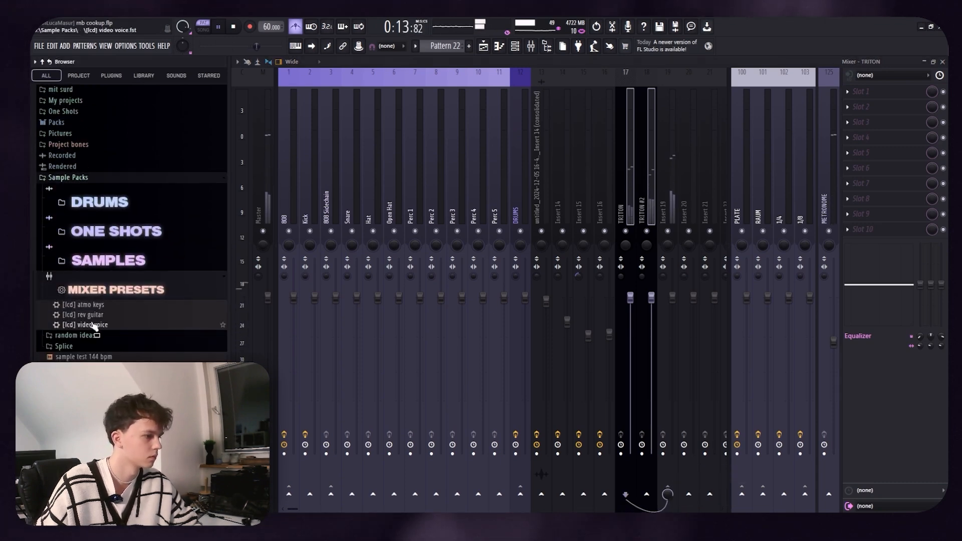
{"action": "left_click_drag", "start_coordinate": [120, 305], "coordinate": [675, 191]}
{"action": "key", "text": "space"}
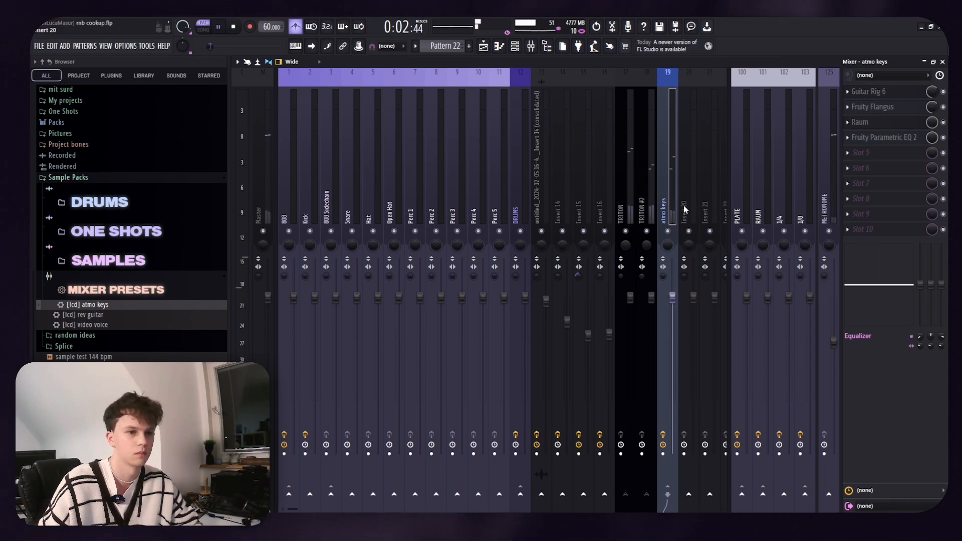
Add Fruity Parametric EQ 2 to the TRITON #2 mixer track and cut the lows with band 2 at 155 Hz.
{"action": "left_click", "coordinate": [650, 176]}
{"action": "left_click", "coordinate": [893, 108]}
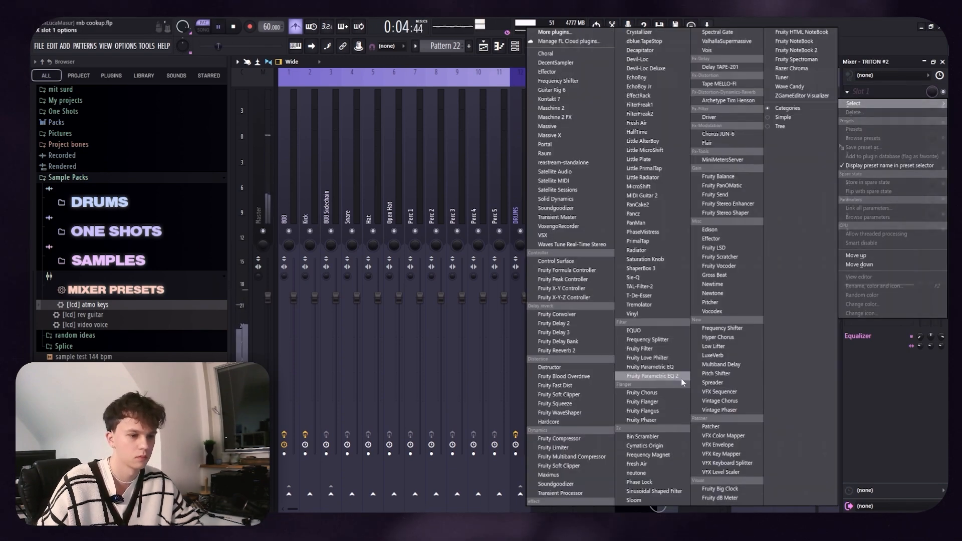
{"action": "left_click", "coordinate": [671, 377]}
{"action": "left_click_drag", "start_coordinate": [355, 262], "coordinate": [386, 299]}
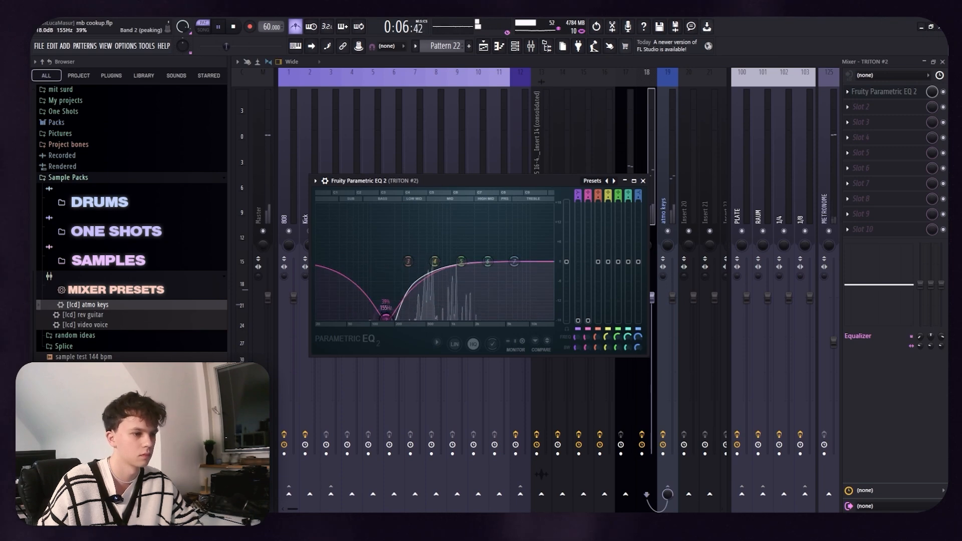
{"action": "key", "text": "F5"}
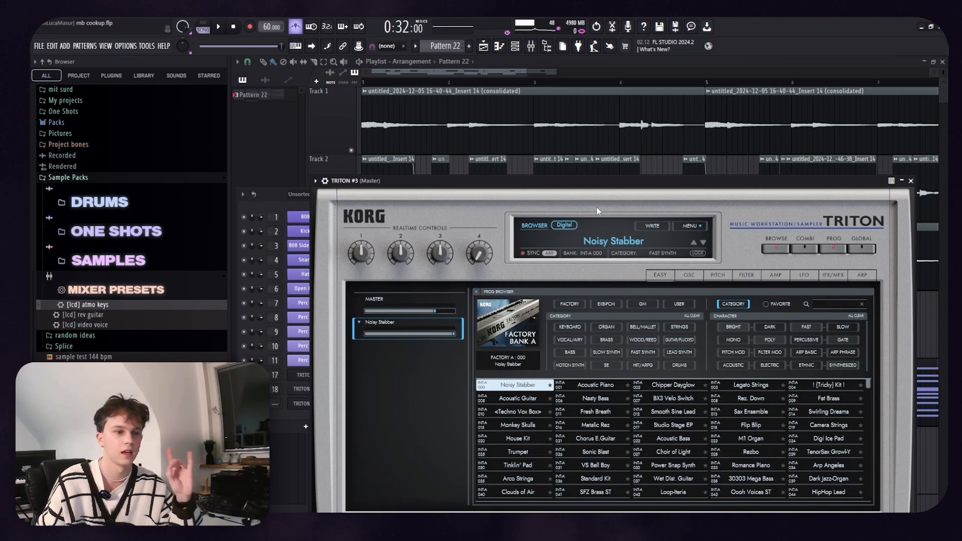
Delete the TRITON #3 channel from the channel rack.
{"action": "left_click", "coordinate": [574, 141]}
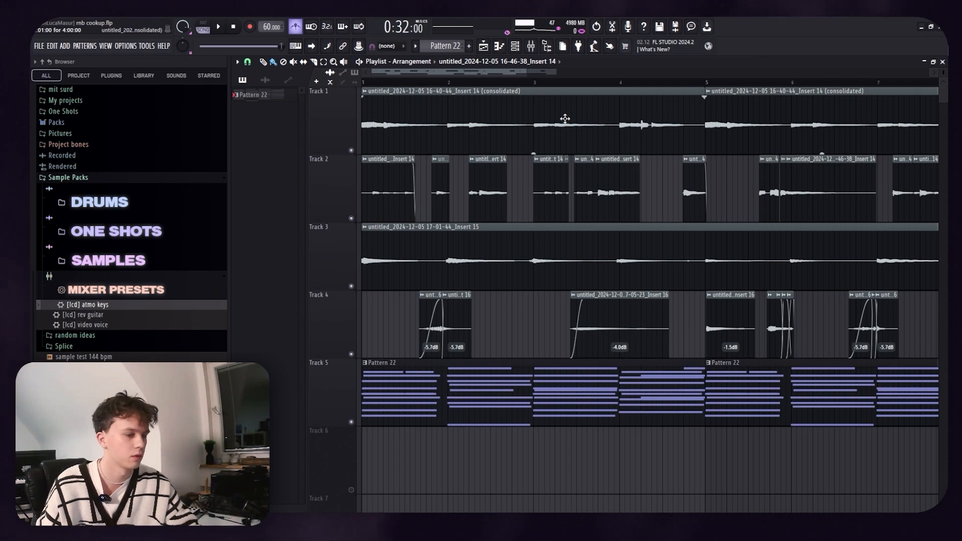
{"action": "key", "text": "F6"}
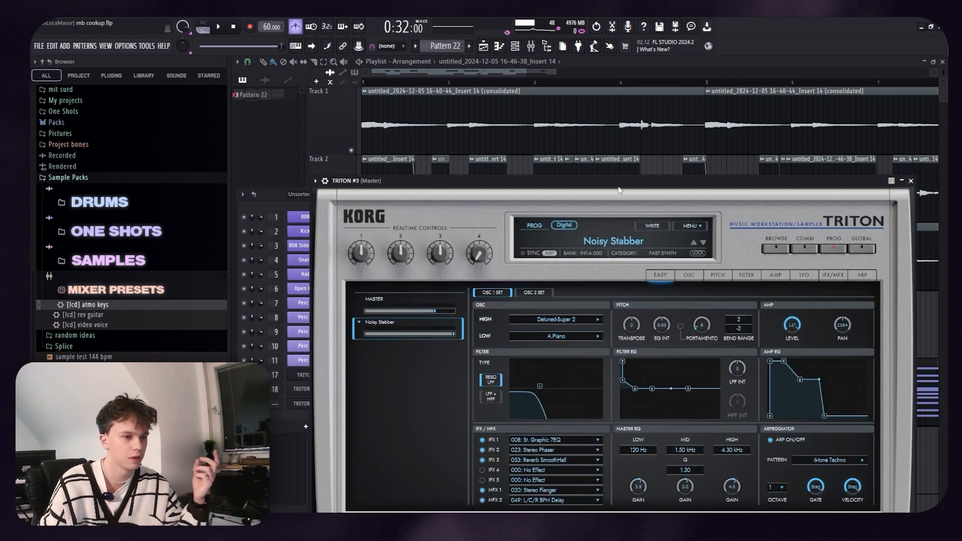
{"action": "left_click", "coordinate": [776, 248]}
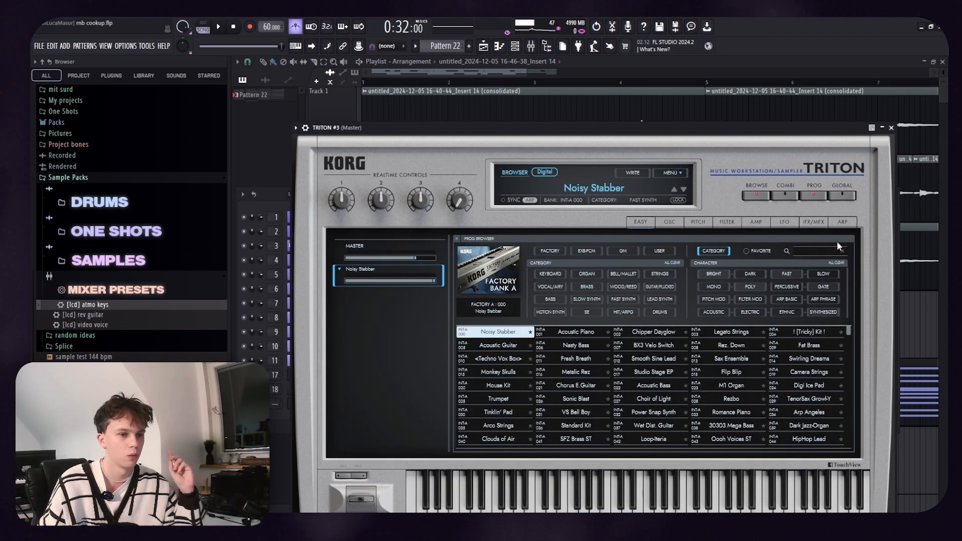
{"action": "key", "text": "Escape"}
{"action": "right_click", "coordinate": [313, 403]}
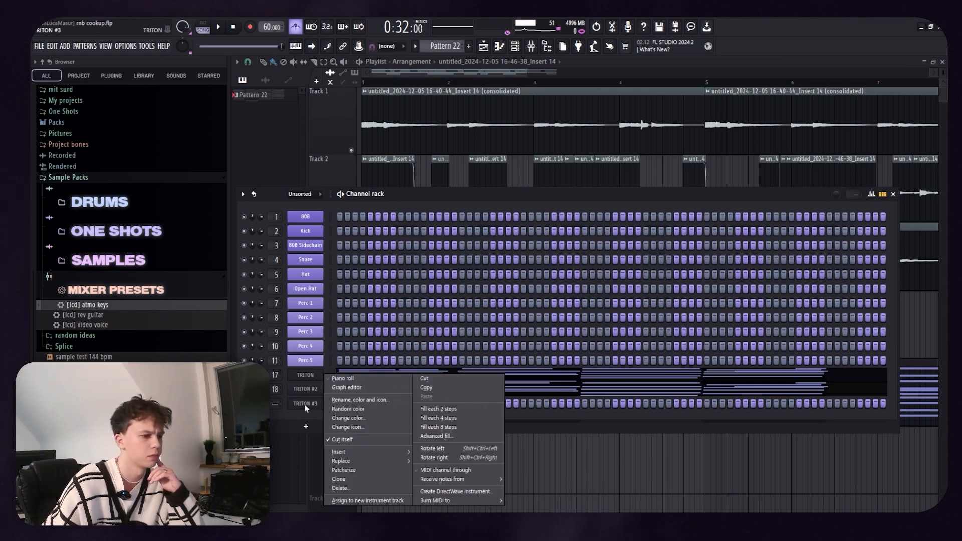
{"action": "left_click", "coordinate": [361, 489]}
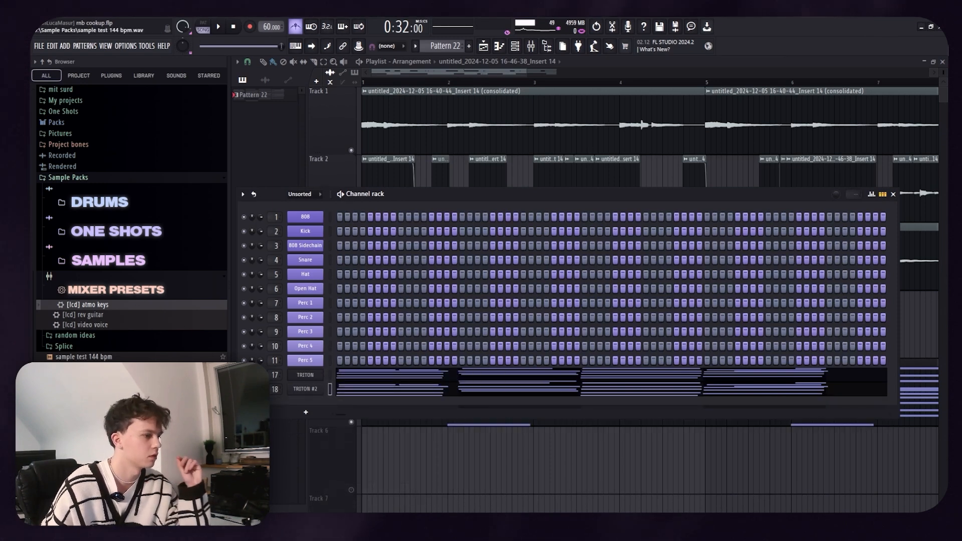
Add the akira - tape pad one-shot as a new sampler channel using loop points and a 100% crossfade loop.
{"action": "scroll", "coordinate": [118, 326], "scroll_direction": "down", "scroll_amount": 10}
{"action": "left_click", "coordinate": [139, 324]}
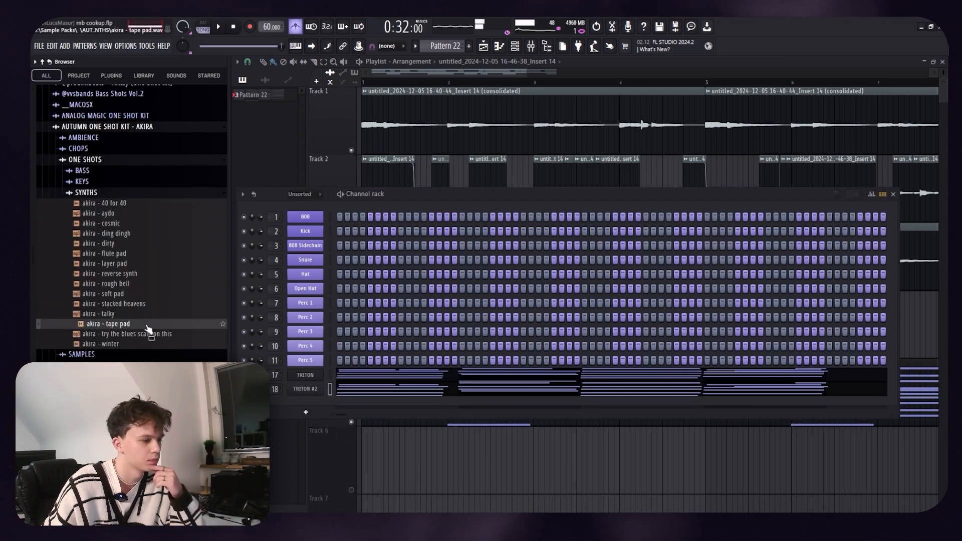
{"action": "left_click_drag", "start_coordinate": [149, 331], "coordinate": [321, 404]}
{"action": "left_click", "coordinate": [338, 216]}
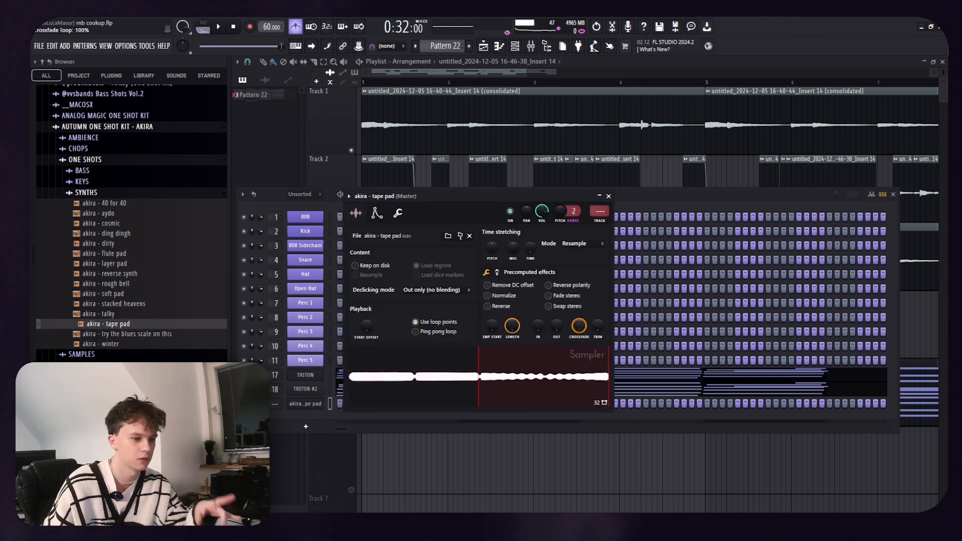
Shape the pitch envelope of the akira - tape pad sampler with a modulation amount of -22% and a decay time of 13%.
{"action": "left_click", "coordinate": [377, 213]}
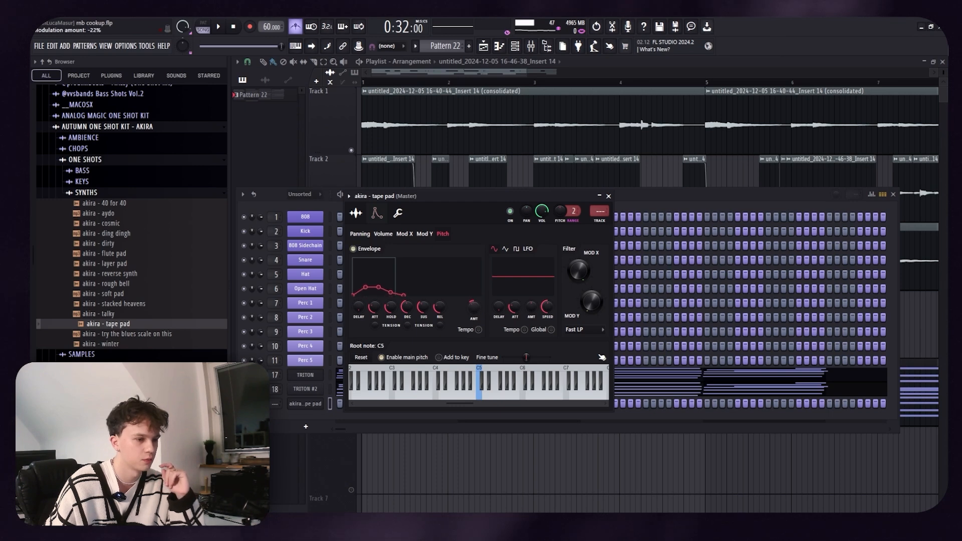
{"action": "left_click_drag", "start_coordinate": [389, 316], "coordinate": [440, 326]}
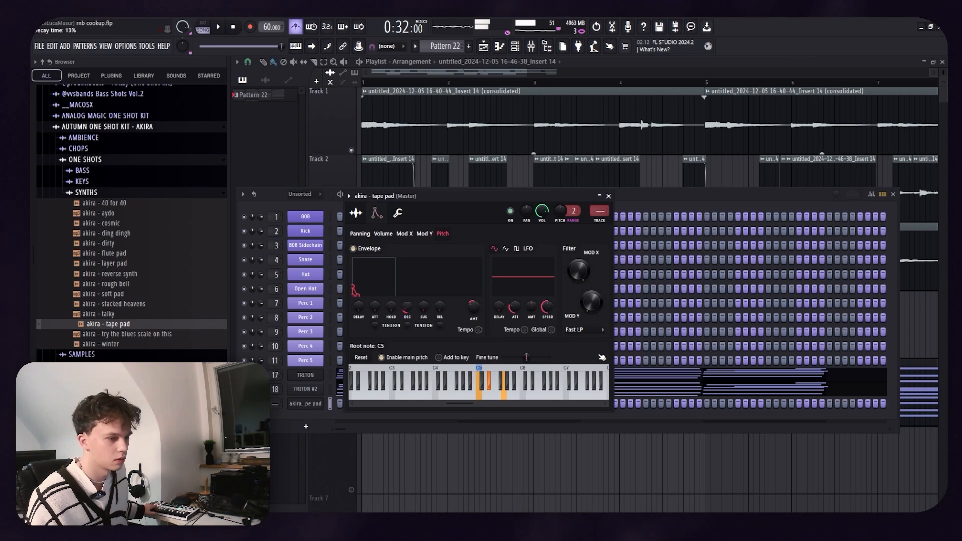
{"action": "left_click", "coordinate": [398, 213]}
{"action": "left_click", "coordinate": [219, 27]}
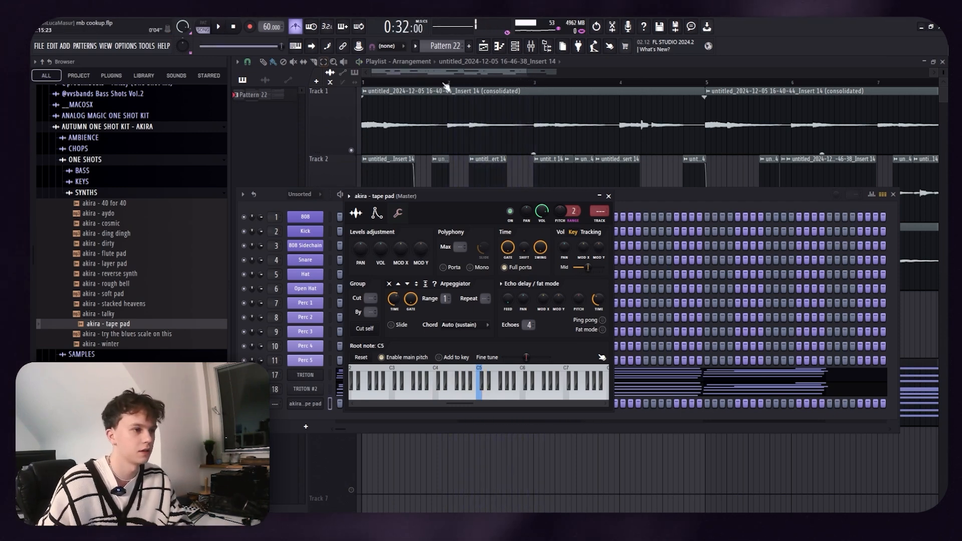
{"action": "left_click", "coordinate": [444, 75]}
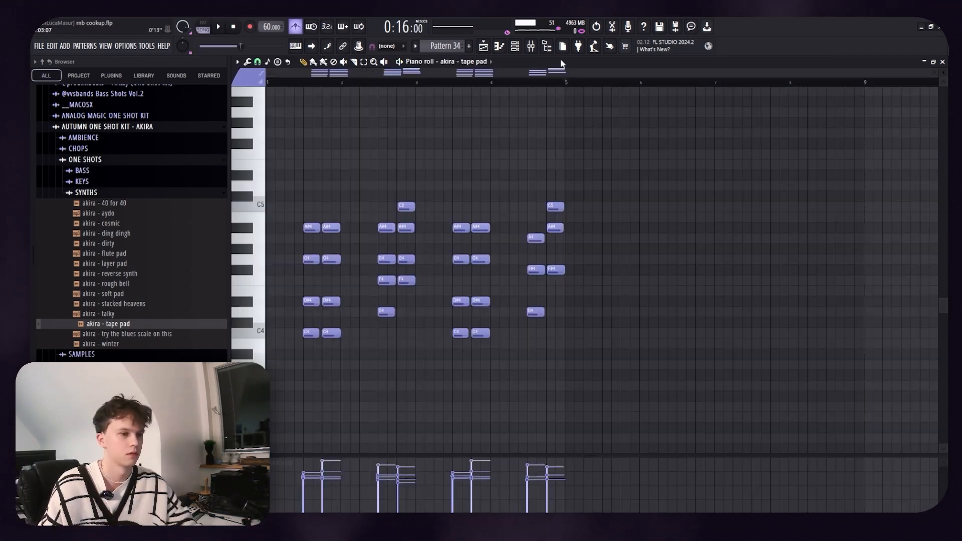
Duplicate the tape pad chords into bars 5 to 8 and remove the second chord of bar 2 and the first chord of bar 4.
{"action": "key", "text": "ctrl+a"}
{"action": "key", "text": "ctrl+b"}
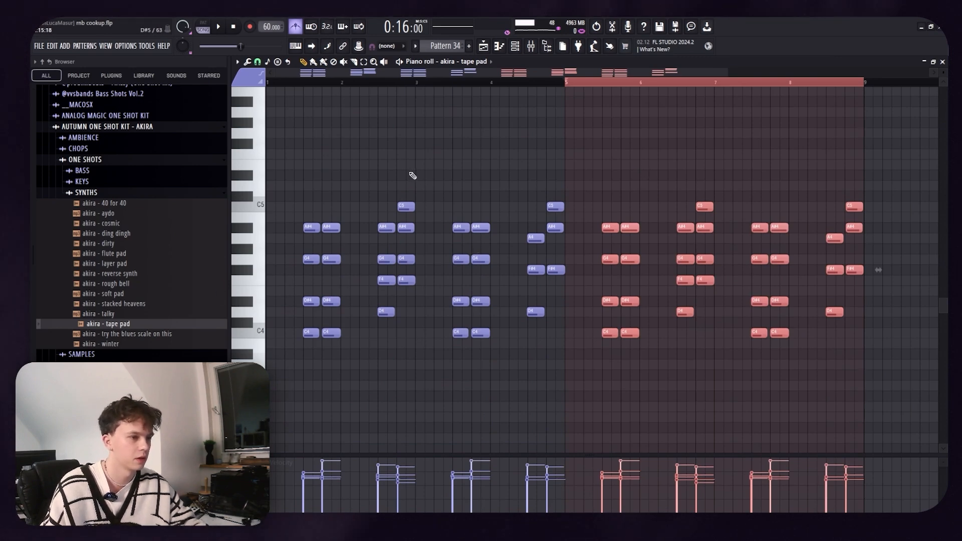
{"action": "key", "text": "Delete"}
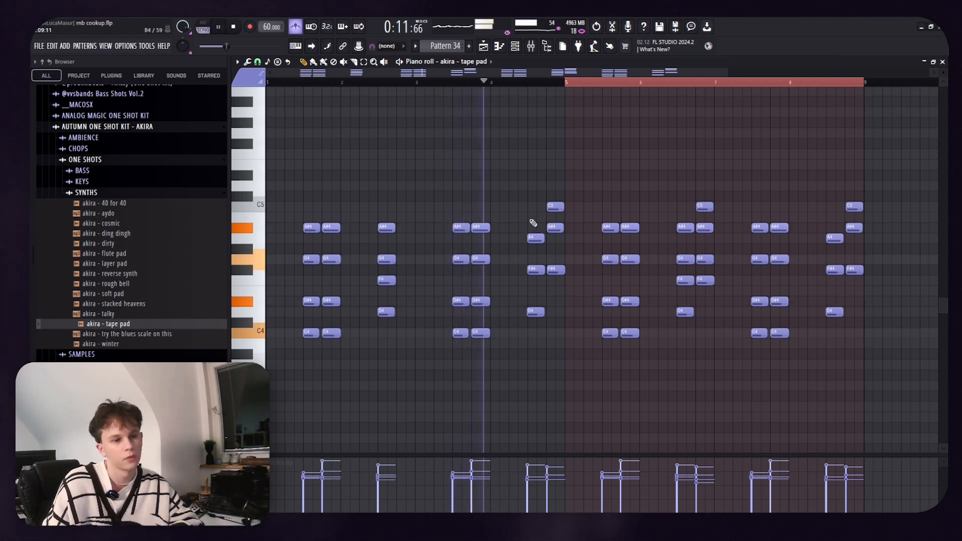
{"action": "right_click", "coordinate": [535, 238]}
{"action": "right_click", "coordinate": [535, 271]}
{"action": "right_click", "coordinate": [535, 312]}
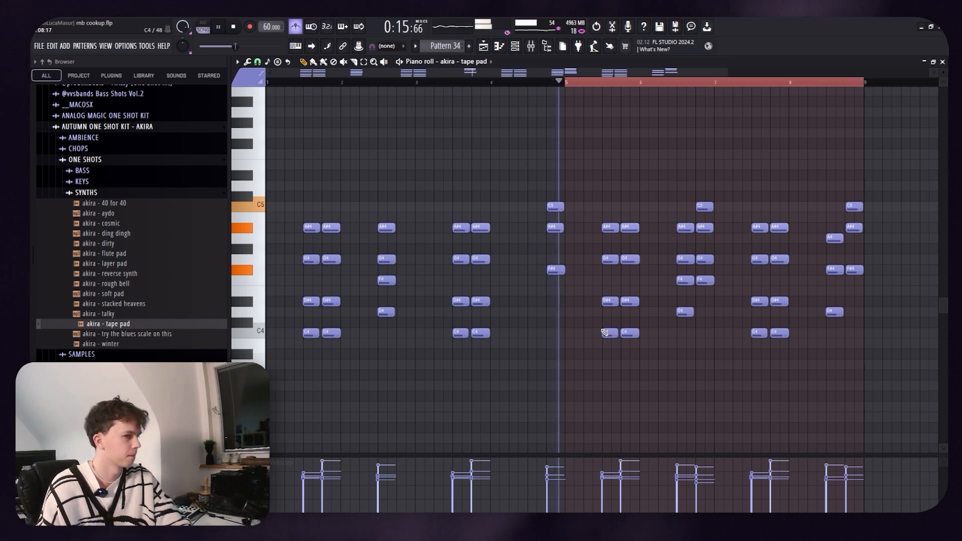
{"action": "key", "text": "space"}
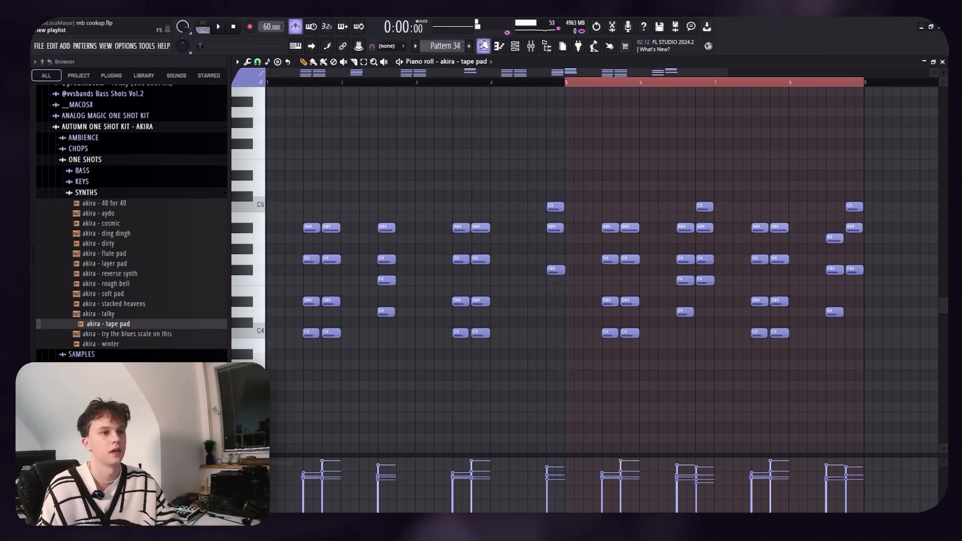
{"action": "key", "text": "F5"}
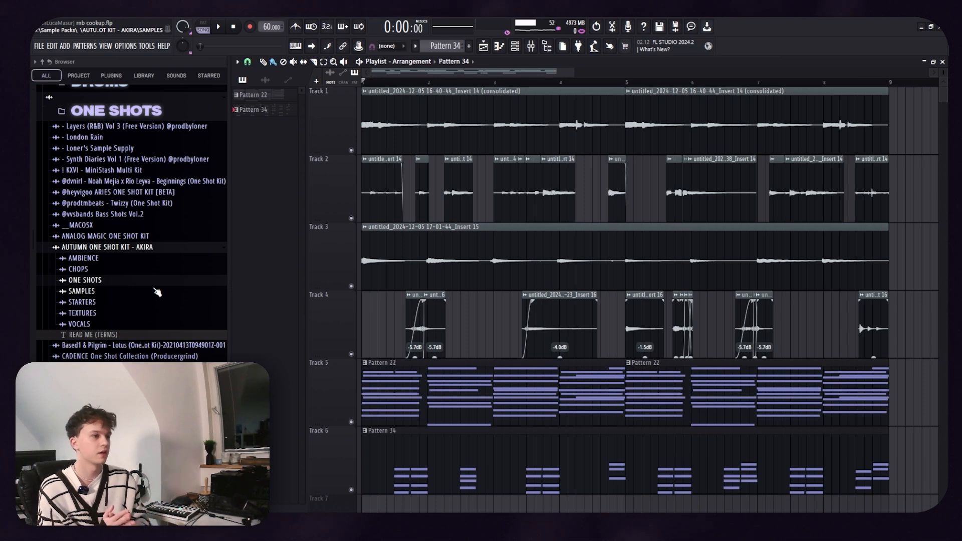
Extend the heavn kick pattern on Track 7 through bar 2, adding two consecutive hits shortly before the last rim.
{"action": "scroll", "coordinate": [154, 321], "scroll_direction": "up", "scroll_amount": 10}
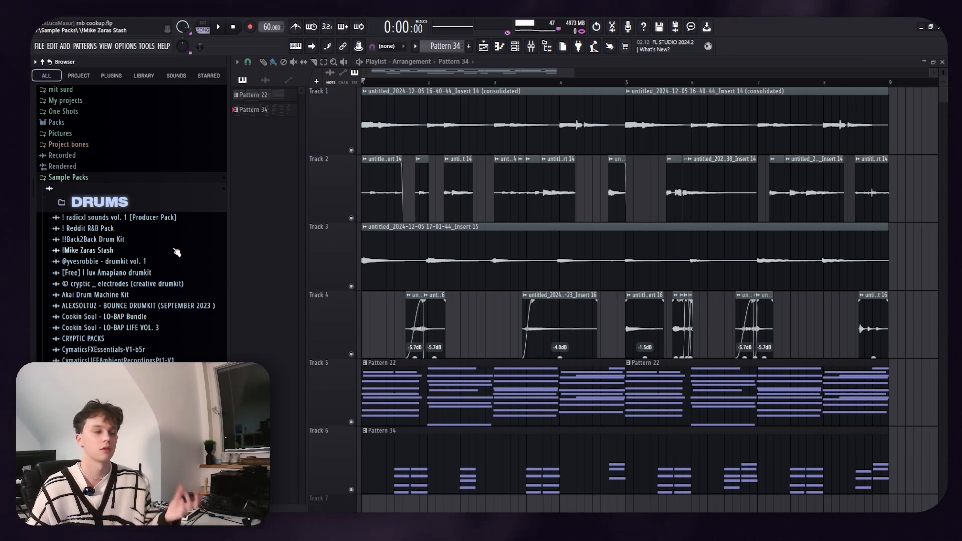
{"action": "scroll", "coordinate": [173, 258], "scroll_direction": "down", "scroll_amount": 3}
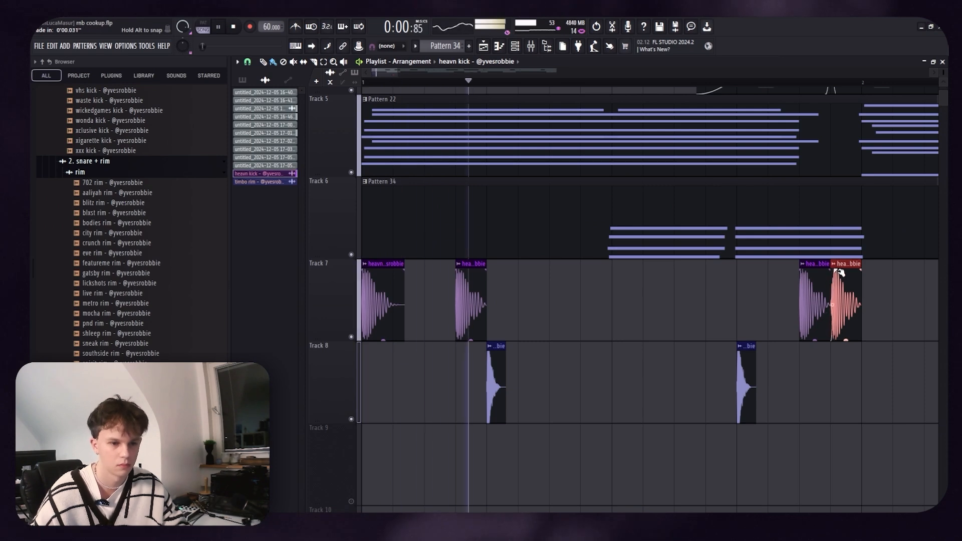
{"action": "scroll", "coordinate": [838, 273], "scroll_direction": "down", "scroll_amount": 2}
{"action": "left_click_drag", "start_coordinate": [838, 296], "coordinate": [857, 317]}
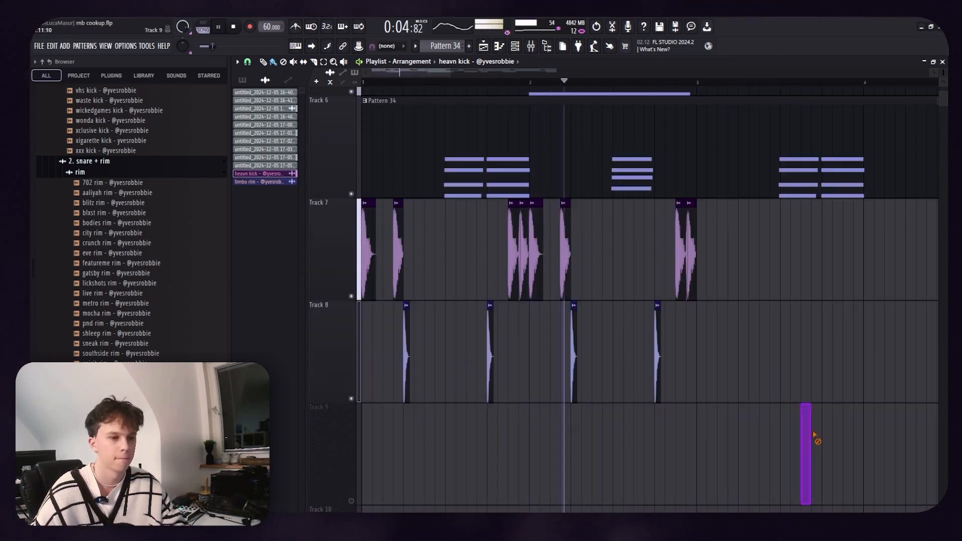
{"action": "left_click", "coordinate": [635, 250]}
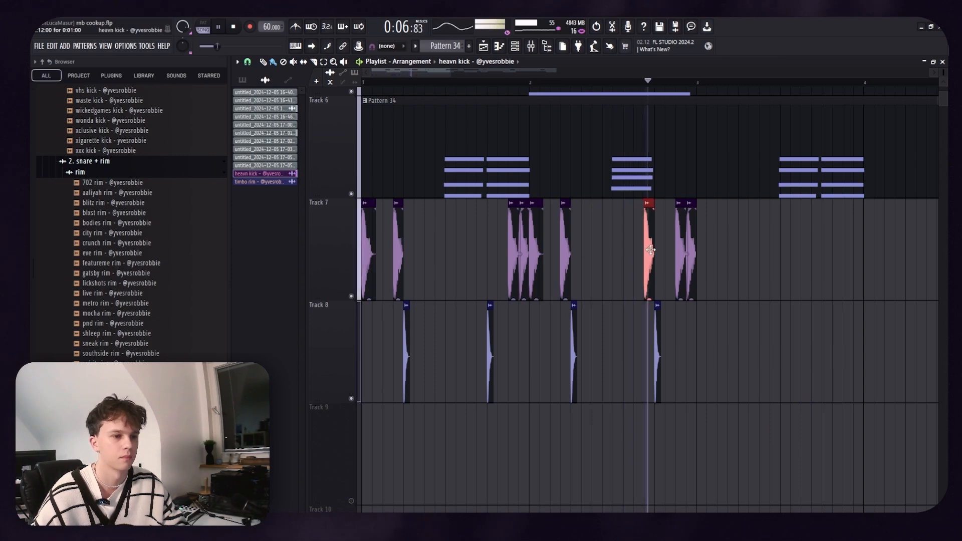
{"action": "left_click", "coordinate": [625, 253]}
{"action": "key", "text": "space"}
{"action": "scroll", "coordinate": [698, 293], "scroll_direction": "down", "scroll_amount": 1}
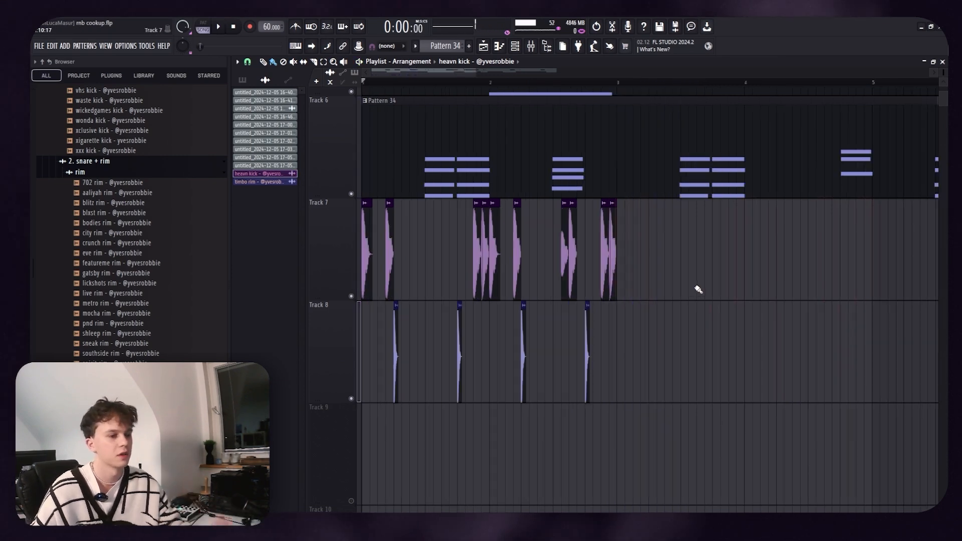
Duplicate the two-bar kick and rim pattern on Tracks 7 and 8 into bars 3 and 4.
{"action": "left_click_drag", "start_coordinate": [702, 258], "coordinate": [301, 378]}
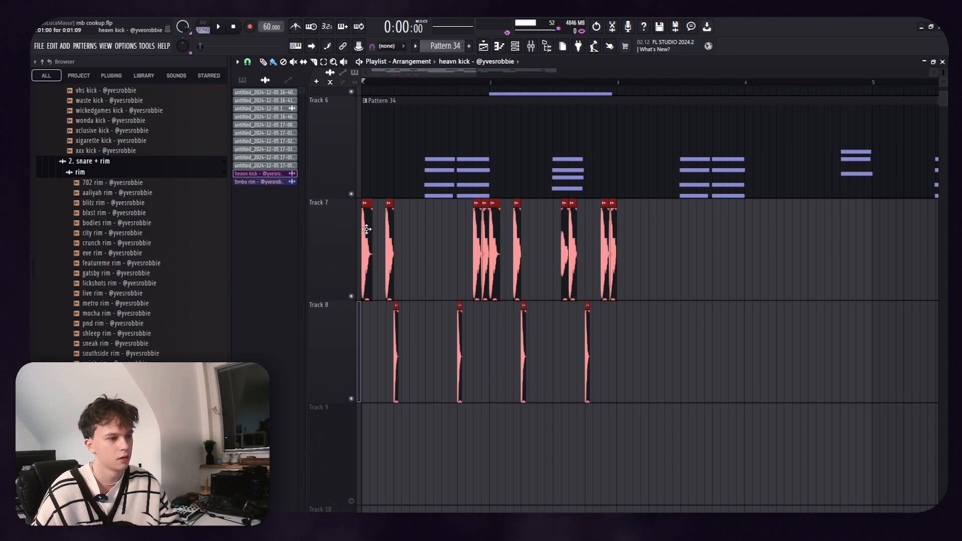
{"action": "key", "text": "ctrl+b"}
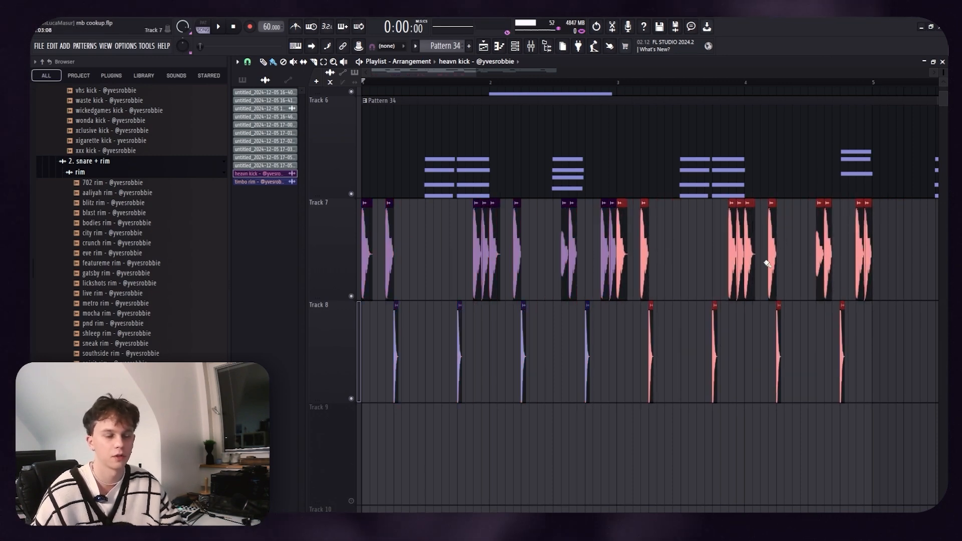
{"action": "left_click", "coordinate": [616, 193]}
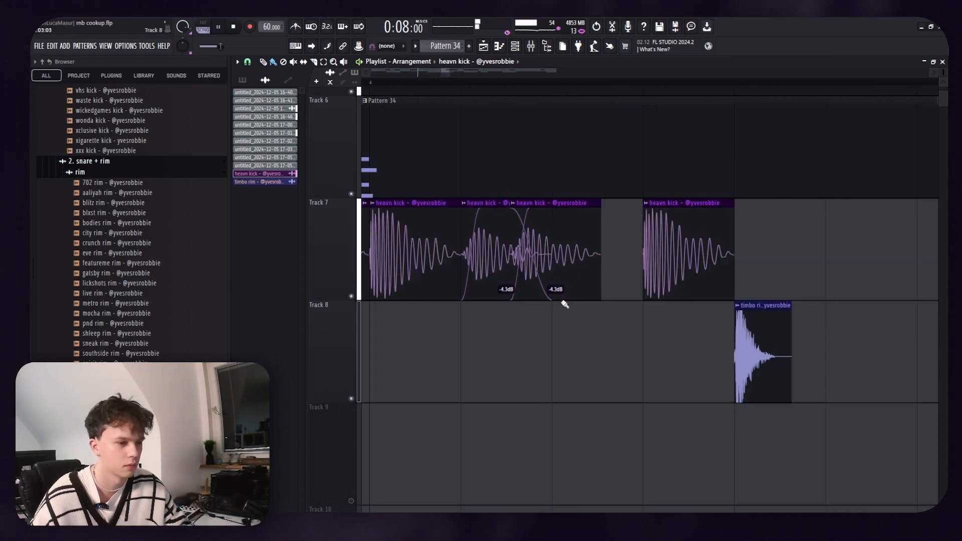
Raise the level of the last kick in the rapid run at the start of bar 4 and shorten its clip.
{"action": "left_click_drag", "start_coordinate": [555, 300], "coordinate": [555, 296]}
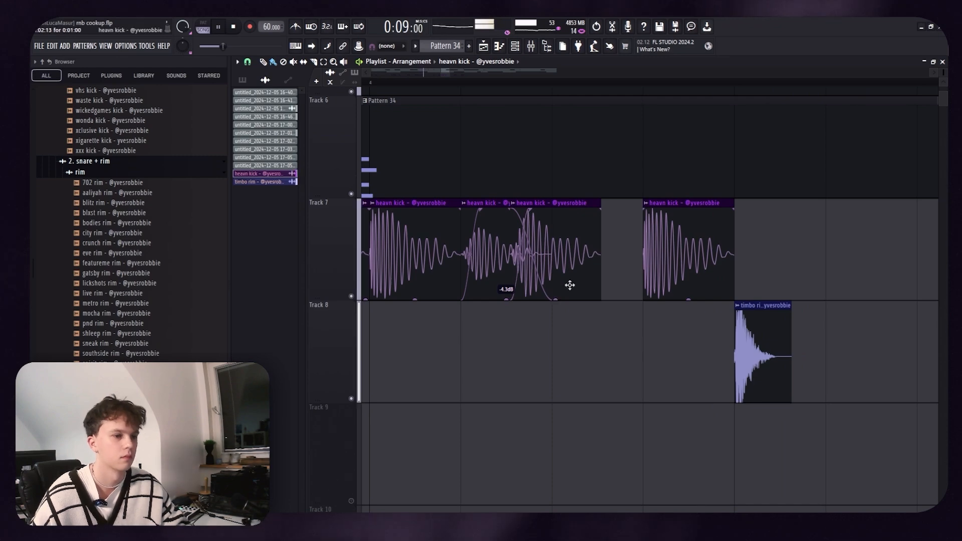
{"action": "left_click_drag", "start_coordinate": [601, 205], "coordinate": [522, 204]}
{"action": "left_click", "coordinate": [532, 205]}
{"action": "scroll", "coordinate": [533, 225], "scroll_direction": "down", "scroll_amount": 3}
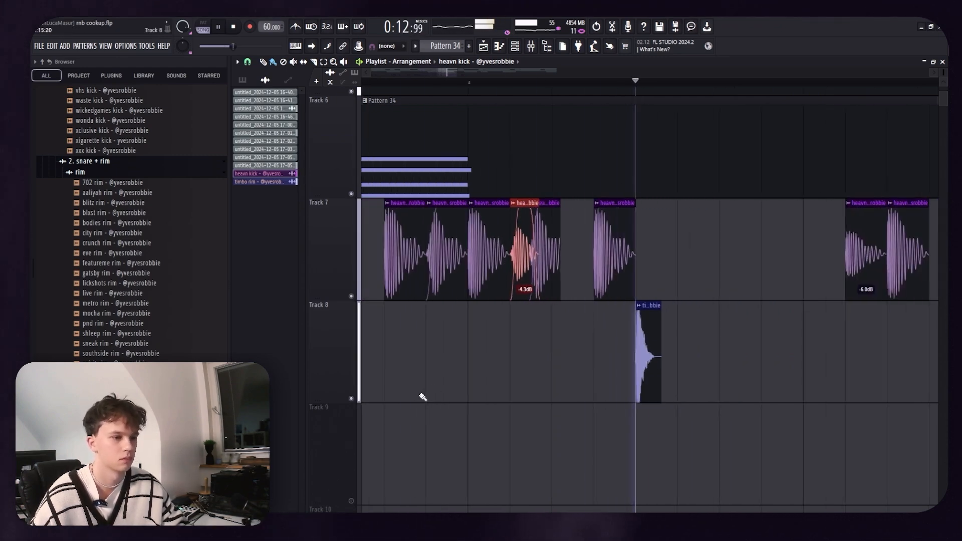
{"action": "scroll", "coordinate": [517, 332], "scroll_direction": "up", "scroll_amount": 3}
{"action": "left_click_drag", "start_coordinate": [615, 260], "coordinate": [603, 259]}
{"action": "scroll", "coordinate": [569, 451], "scroll_direction": "down", "scroll_amount": 5}
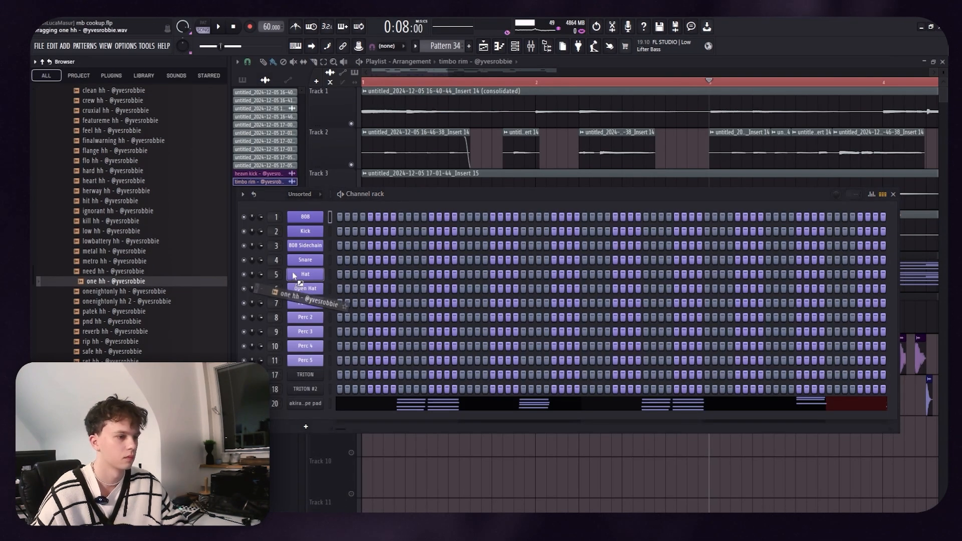
{"action": "left_click_drag", "start_coordinate": [293, 272], "coordinate": [349, 276]}
{"action": "left_click", "coordinate": [331, 185]}
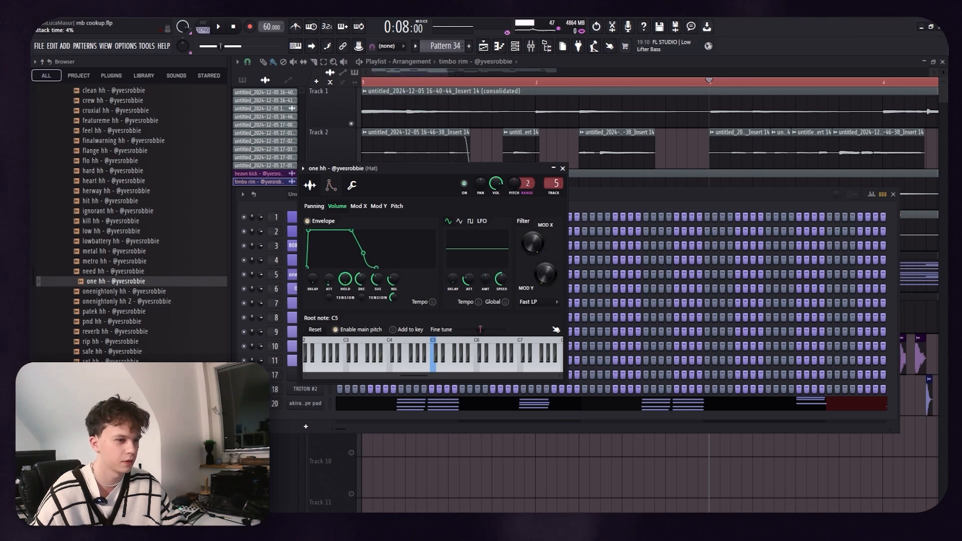
{"action": "left_click", "coordinate": [310, 185]}
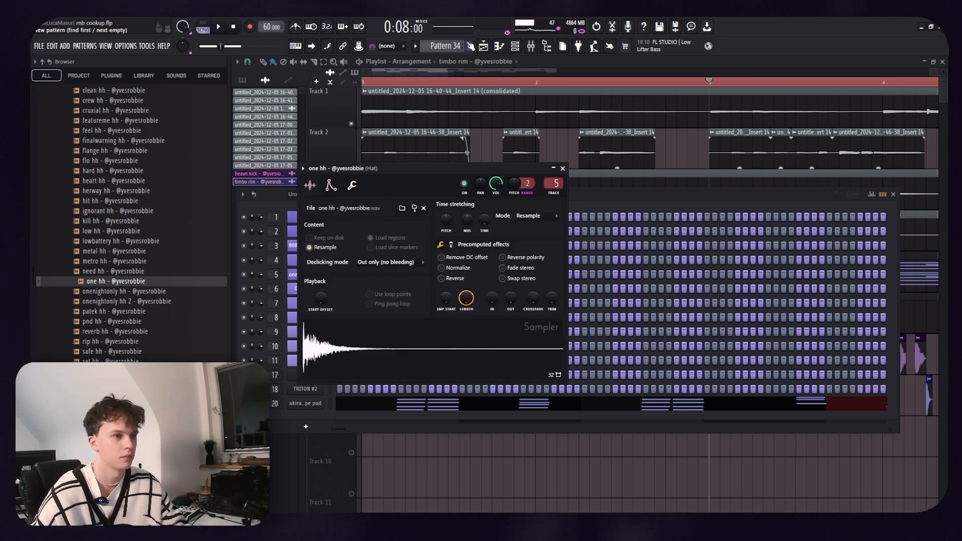
Create a new pattern for the hi-hat and place its first notes on C5 from the start of bar 1.
{"action": "left_click_drag", "start_coordinate": [454, 46], "coordinate": [455, 19]}
{"action": "right_click", "coordinate": [321, 273]}
{"action": "left_click", "coordinate": [346, 274]}
{"action": "left_click", "coordinate": [276, 344]}
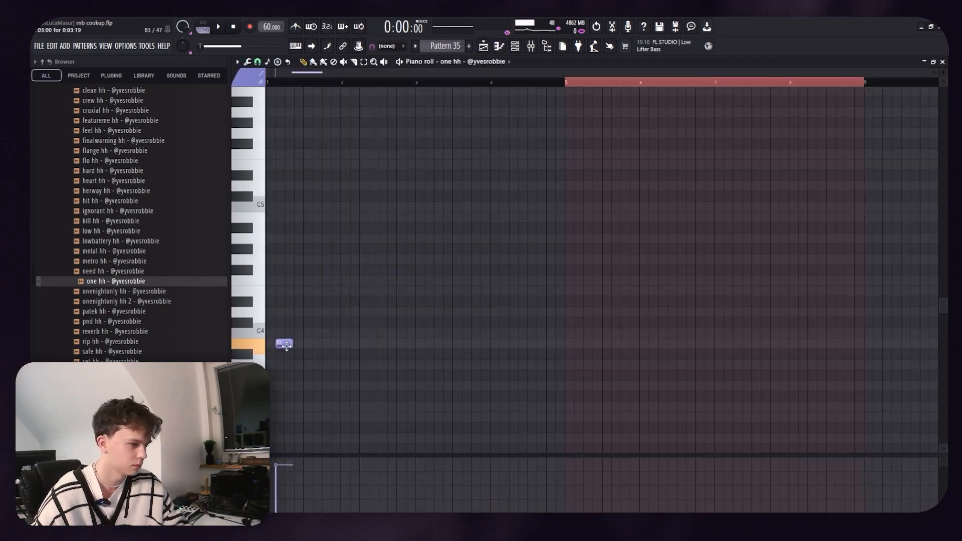
{"action": "left_click_drag", "start_coordinate": [285, 346], "coordinate": [253, 198]}
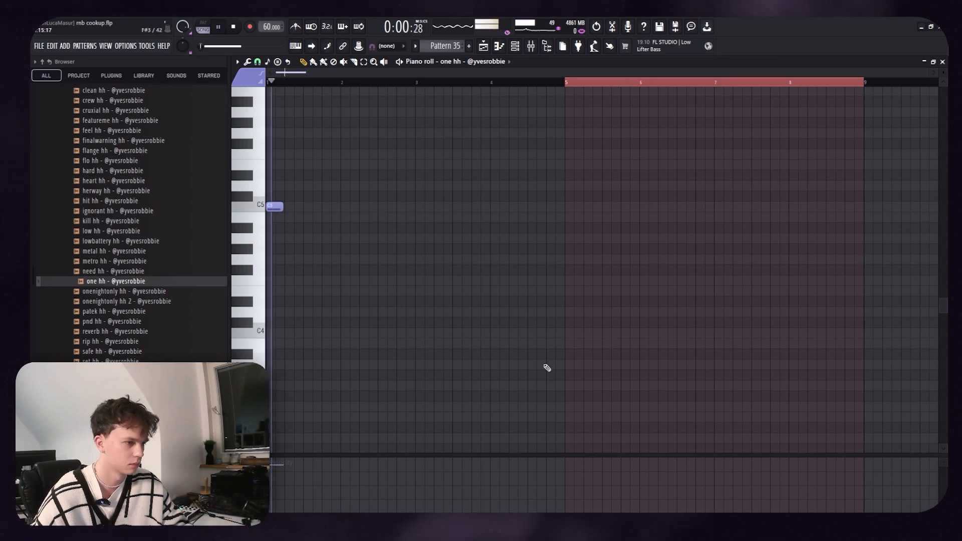
{"action": "scroll", "coordinate": [545, 368], "scroll_direction": "up", "scroll_amount": 4}
{"action": "scroll", "coordinate": [425, 335], "scroll_direction": "up", "scroll_amount": 5}
{"action": "left_click_drag", "start_coordinate": [509, 358], "coordinate": [311, 334]}
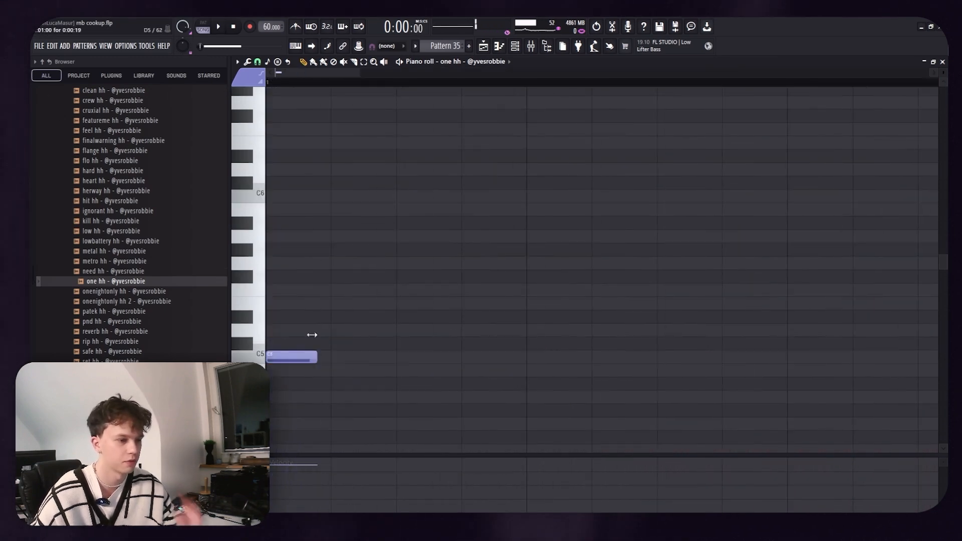
{"action": "key", "text": "space"}
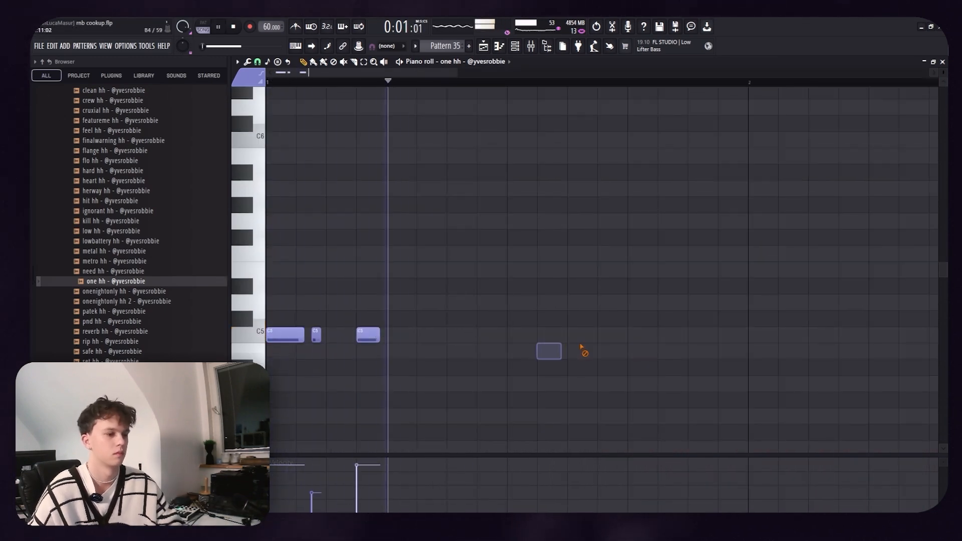
{"action": "key", "text": "space"}
{"action": "left_click", "coordinate": [429, 335]}
{"action": "key", "text": "space"}
{"action": "left_click", "coordinate": [458, 335]}
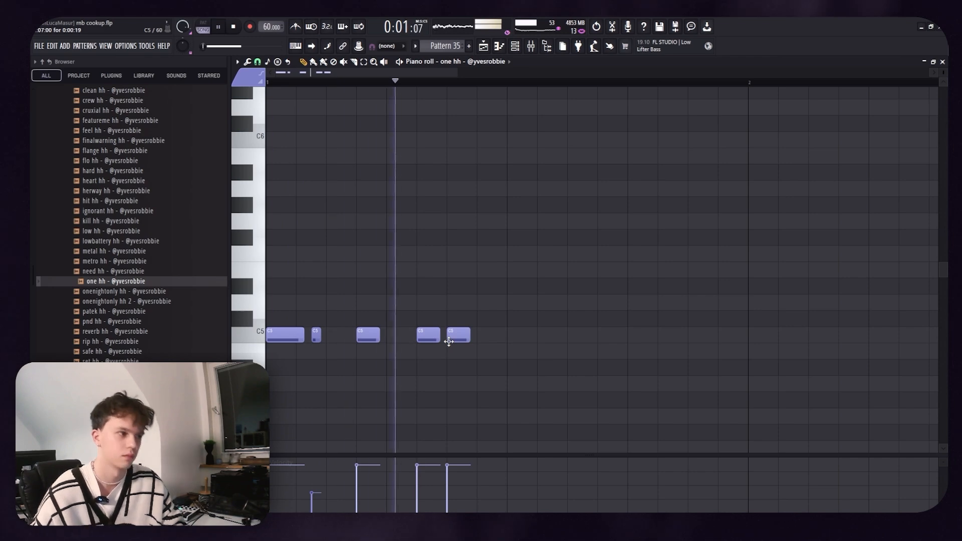
{"action": "key", "text": "space"}
{"action": "right_click", "coordinate": [459, 335]}
{"action": "right_click", "coordinate": [428, 335]}
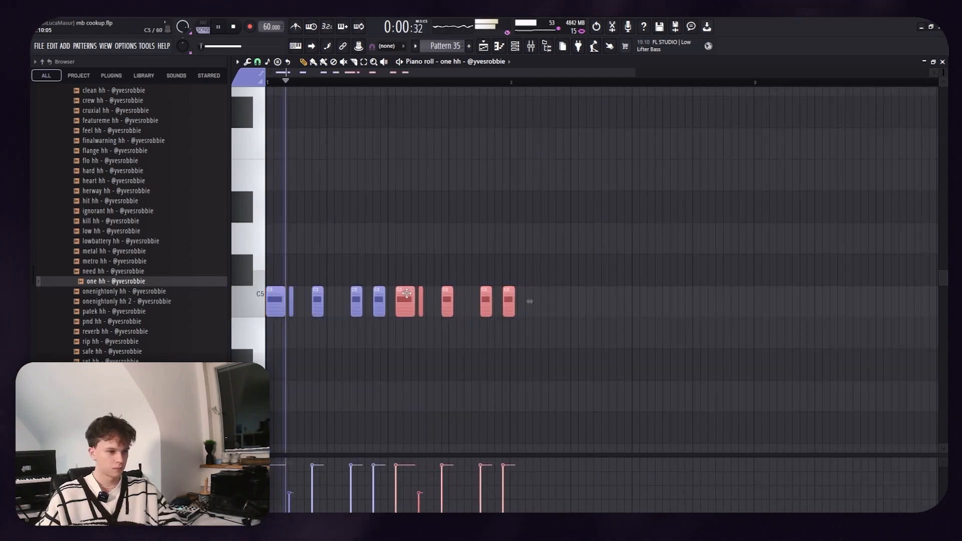
Move the duplicated hi-hat notes so the copy starts at the middle of bar 1.
{"action": "left_click_drag", "start_coordinate": [666, 411], "coordinate": [282, 117]}
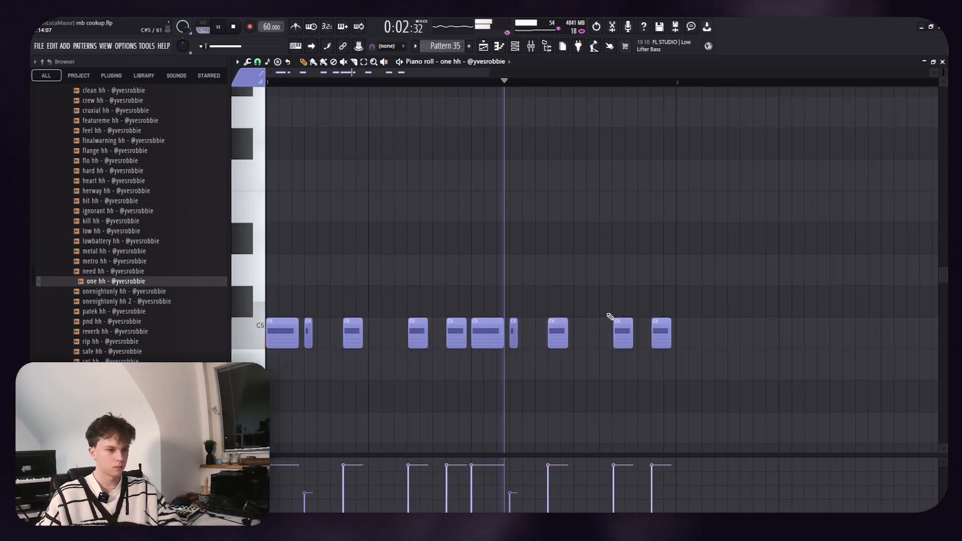
{"action": "scroll", "coordinate": [608, 318], "scroll_direction": "down", "scroll_amount": 2}
{"action": "key", "text": "space"}
Set the piano roll snap to Step and replace the last two hi-hat notes of bar 1 with three consecutive C5 notes.
{"action": "left_click", "coordinate": [261, 63]}
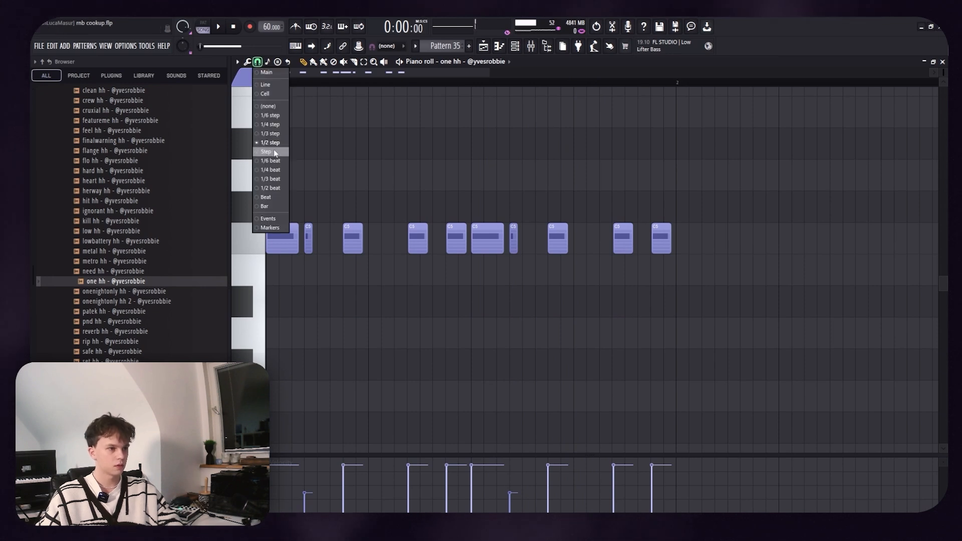
{"action": "left_click", "coordinate": [275, 152]}
{"action": "key", "text": "space"}
{"action": "right_click", "coordinate": [661, 236]}
{"action": "right_click", "coordinate": [624, 237]}
{"action": "left_click", "coordinate": [603, 238]}
{"action": "left_click", "coordinate": [632, 242]}
{"action": "left_click", "coordinate": [657, 244]}
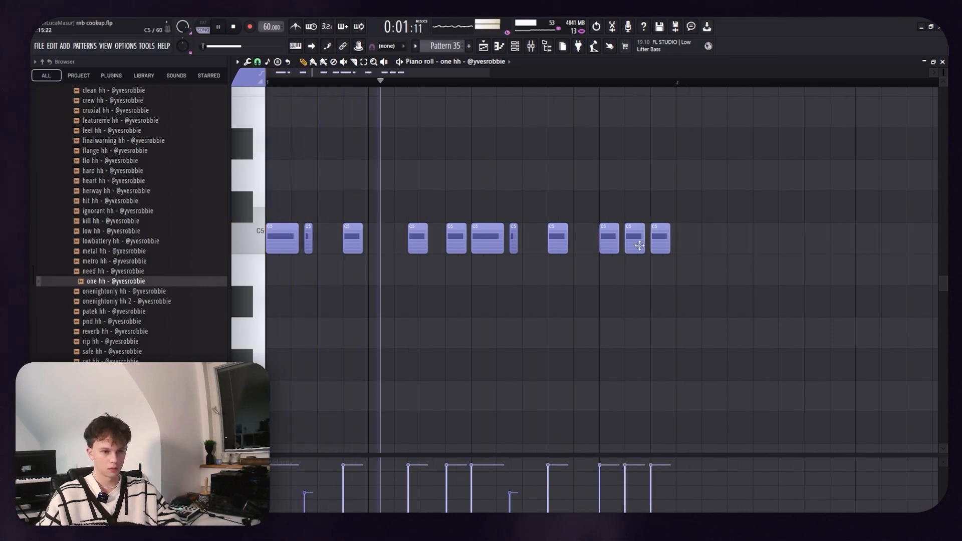
Vary the velocities of the three closing hi-hat notes in bar 1, making the middle one the softest.
{"action": "left_click", "coordinate": [625, 485]}
{"action": "left_click", "coordinate": [653, 476]}
{"action": "left_click", "coordinate": [601, 471]}
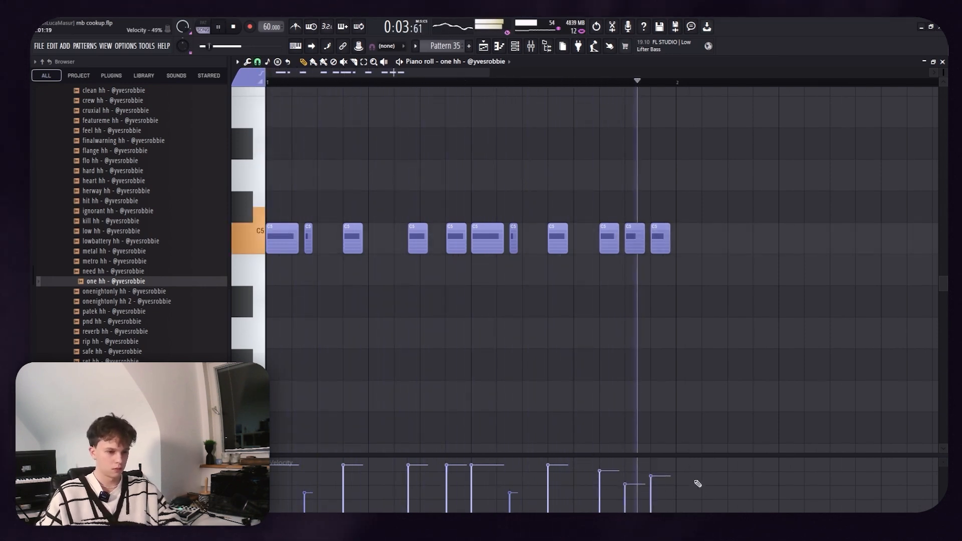
{"action": "scroll", "coordinate": [602, 82], "scroll_direction": "down", "scroll_amount": 2}
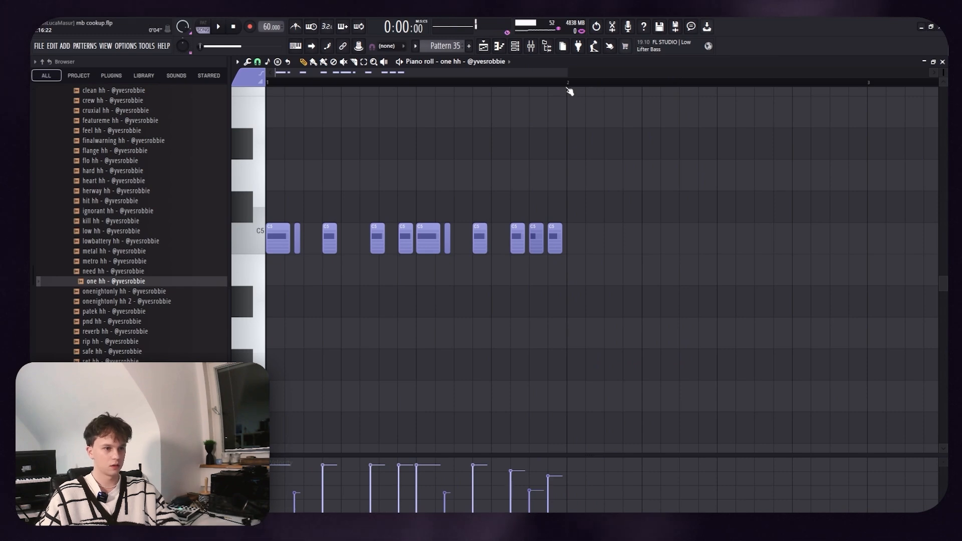
Duplicate the one-bar hi-hat pattern into bar 2.
{"action": "key", "text": "ctrl+a"}
{"action": "key", "text": "ctrl+b"}
{"action": "scroll", "coordinate": [532, 84], "scroll_direction": "up", "scroll_amount": 6}
{"action": "key", "text": "space"}
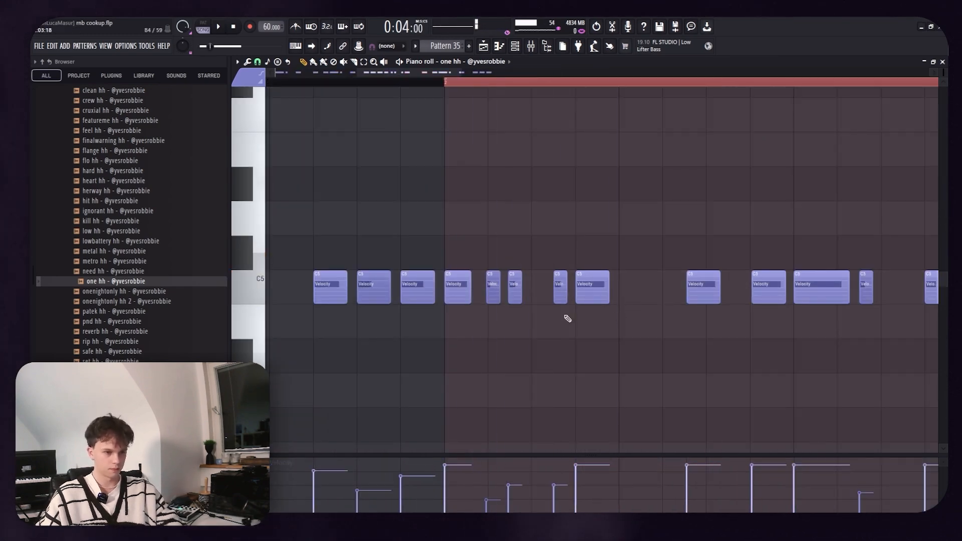
Replace the second-to-last hi-hat note before the middle of bar 2 with a shorter C5 note placed slightly further on.
{"action": "scroll", "coordinate": [610, 332], "scroll_direction": "down", "scroll_amount": 2}
{"action": "scroll", "coordinate": [864, 333], "scroll_direction": "down", "scroll_amount": 2}
{"action": "left_click_drag", "start_coordinate": [509, 404], "coordinate": [927, 226]}
{"action": "key", "text": "space"}
{"action": "right_click", "coordinate": [397, 296]}
{"action": "right_click", "coordinate": [462, 289]}
{"action": "key", "text": "ctrl+z"}
{"action": "right_click", "coordinate": [456, 290]}
{"action": "key", "text": "space"}
{"action": "left_click", "coordinate": [468, 288]}
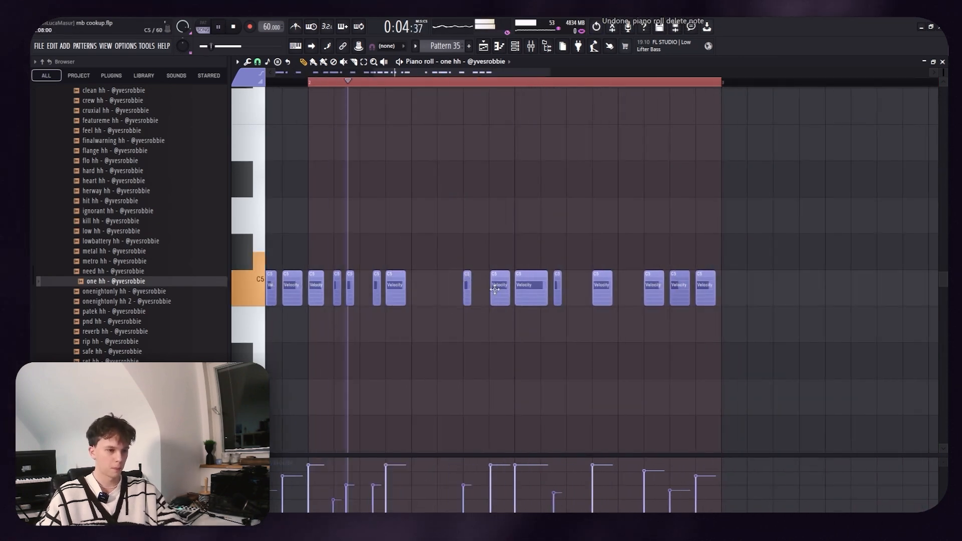
Lower the velocity of the C5 hi-hat note just before the longest note in bar 2.
{"action": "scroll", "coordinate": [580, 344], "scroll_direction": "down", "scroll_amount": 2}
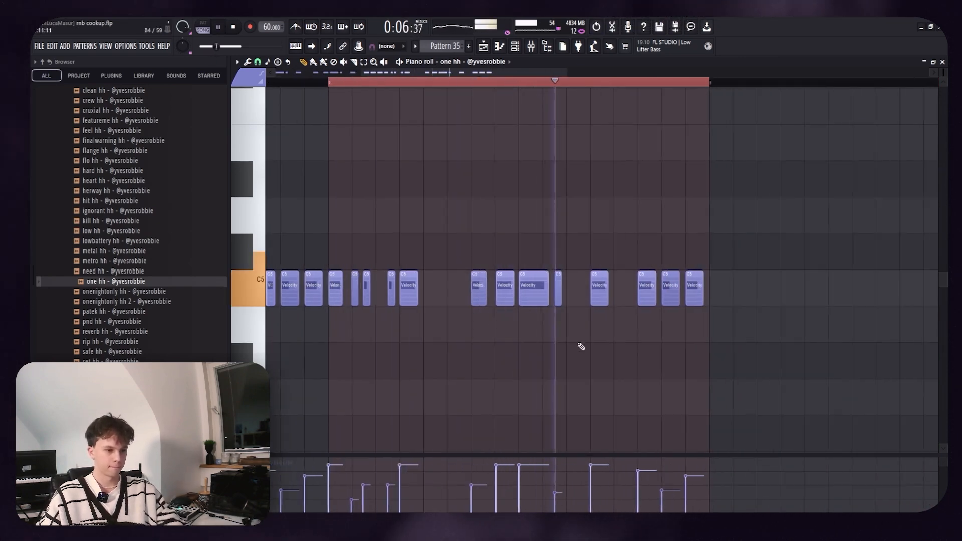
{"action": "left_click", "coordinate": [521, 478]}
{"action": "right_click", "coordinate": [677, 333], "text": "ctrl"}
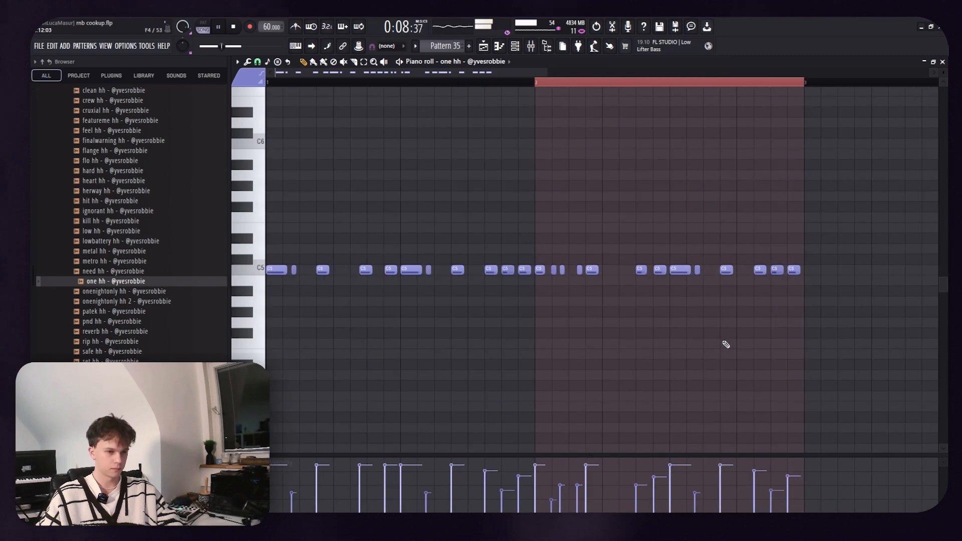
Arrange the (tambo) akon clip on Track 10 of the playlist so it repeats every half bar across two bars.
{"action": "left_click", "coordinate": [483, 46]}
{"action": "left_click_drag", "start_coordinate": [450, 446], "coordinate": [698, 449]}
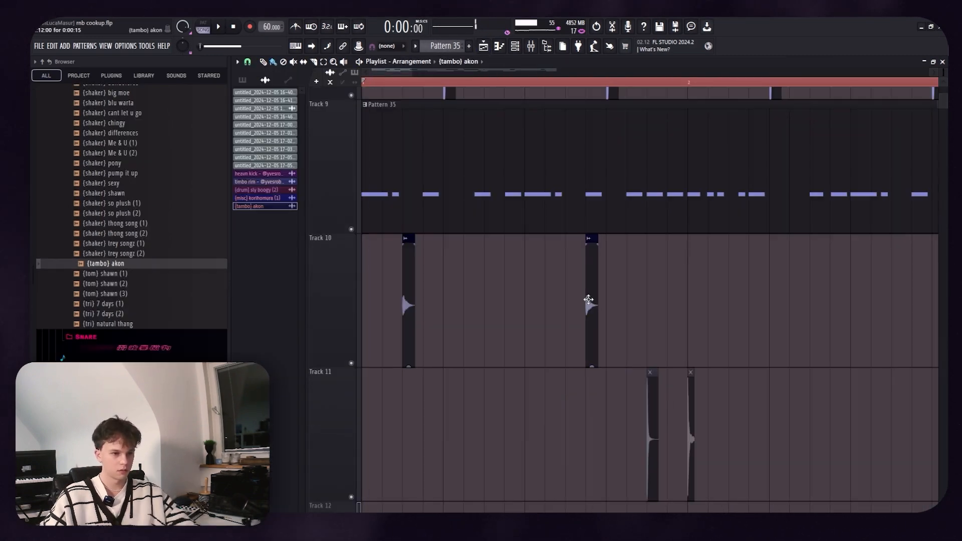
{"action": "left_click_drag", "start_coordinate": [595, 305], "coordinate": [643, 305]}
{"action": "right_click", "coordinate": [643, 304]}
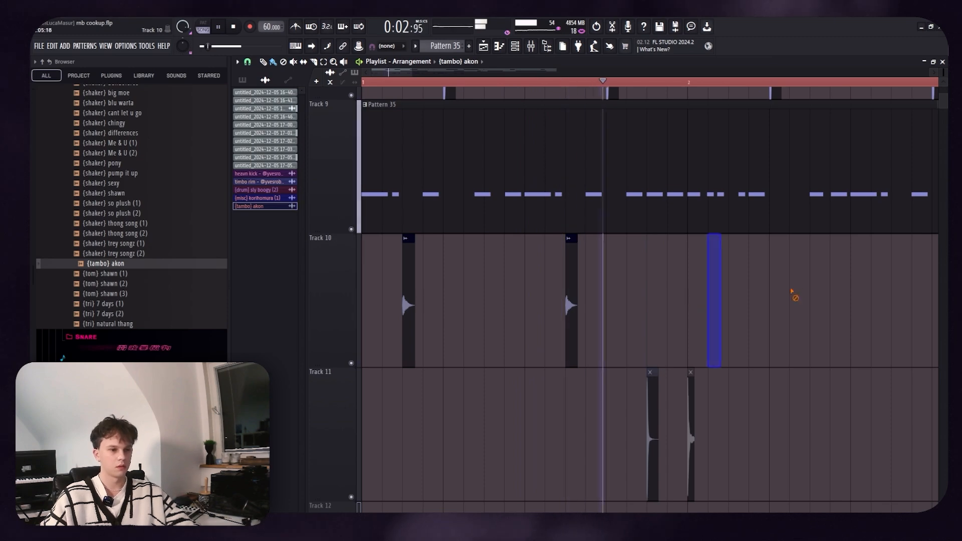
{"action": "left_click_drag", "start_coordinate": [797, 290], "coordinate": [769, 290]}
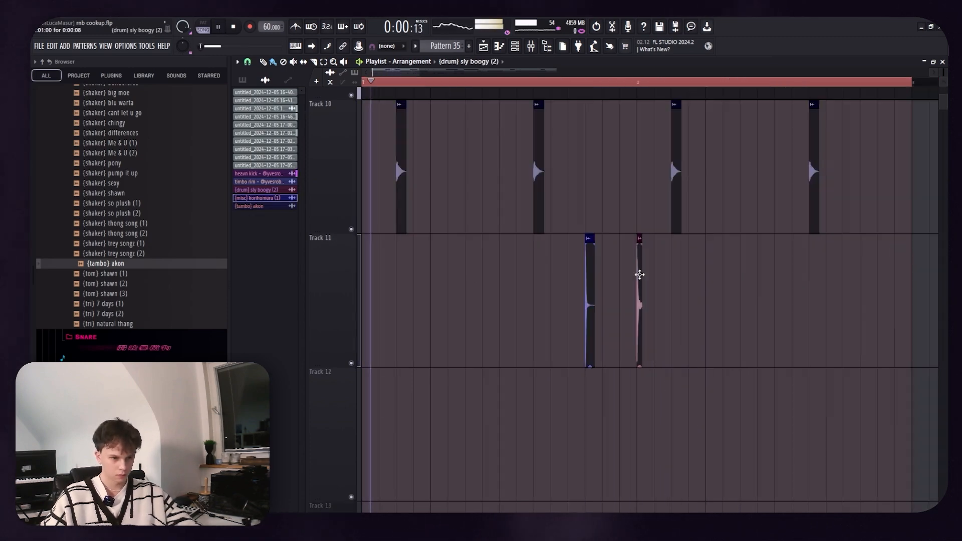
Move the (drum) sly boogy (2) clip to Track 12 and duplicate it into three hits near the end of bar 2.
{"action": "left_click_drag", "start_coordinate": [641, 275], "coordinate": [866, 342]}
{"action": "scroll", "coordinate": [802, 350], "scroll_direction": "down", "scroll_amount": 1}
{"action": "scroll", "coordinate": [797, 346], "scroll_direction": "up", "scroll_amount": 3}
{"action": "scroll", "coordinate": [689, 330], "scroll_direction": "down", "scroll_amount": 2}
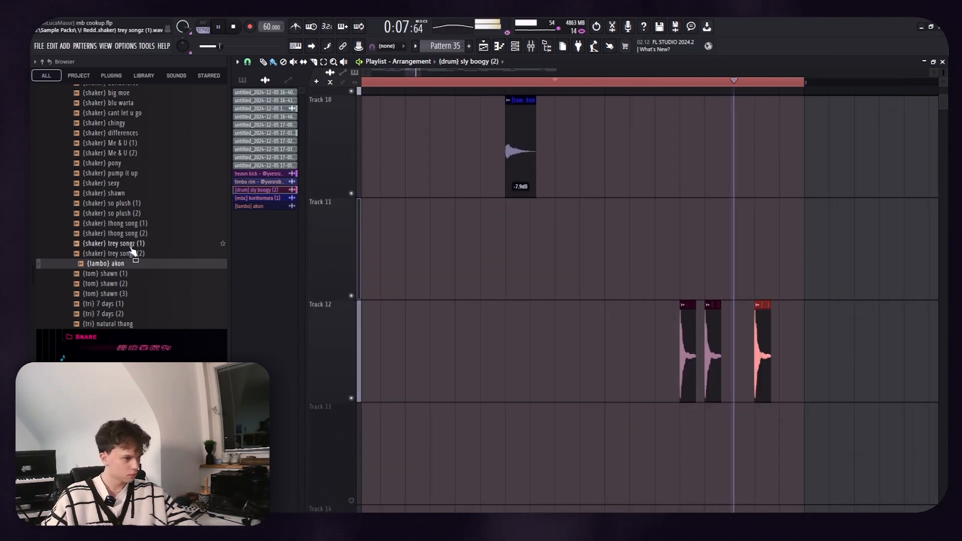
Pitch the (drum) sly boogy (2) sample down by 600 cents with the stretch mode on Auto.
{"action": "key", "text": "space"}
{"action": "left_click", "coordinate": [268, 192]}
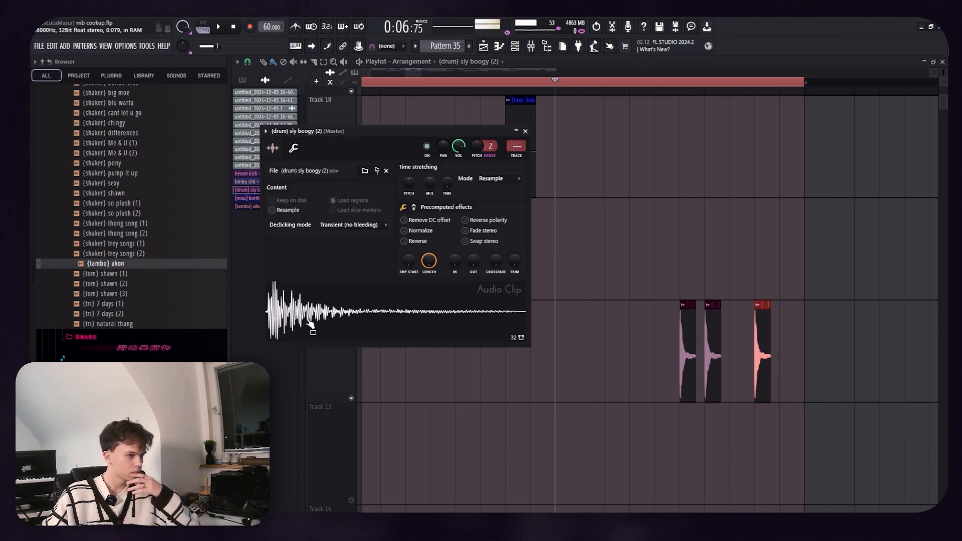
{"action": "key", "text": "space"}
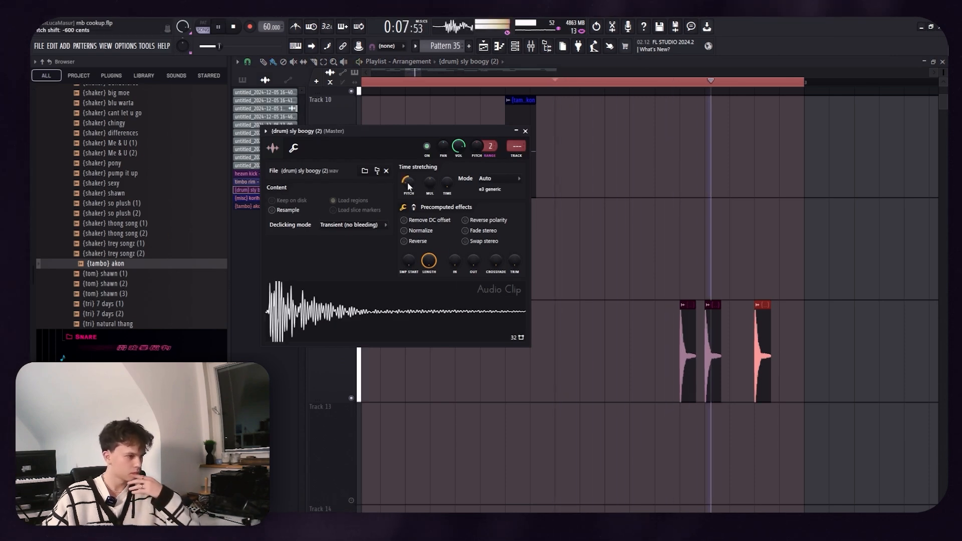
Audition the tom and triangle samples and replace the sly boogy drum sample with (tom) shawn (2).
{"action": "key", "text": "Down"}
{"action": "key", "text": "Down"}
{"action": "key", "text": "Down"}
{"action": "key", "text": "Down"}
{"action": "key", "text": "Down"}
{"action": "key", "text": "Down"}
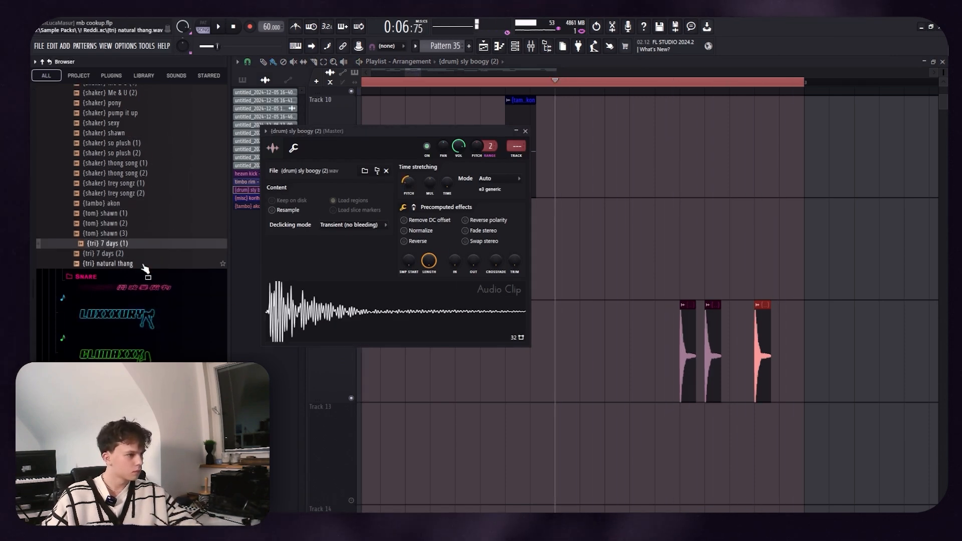
{"action": "key", "text": "Up"}
{"action": "key", "text": "Up"}
{"action": "key", "text": "Up"}
{"action": "key", "text": "Up"}
{"action": "left_click_drag", "start_coordinate": [135, 233], "coordinate": [396, 301]}
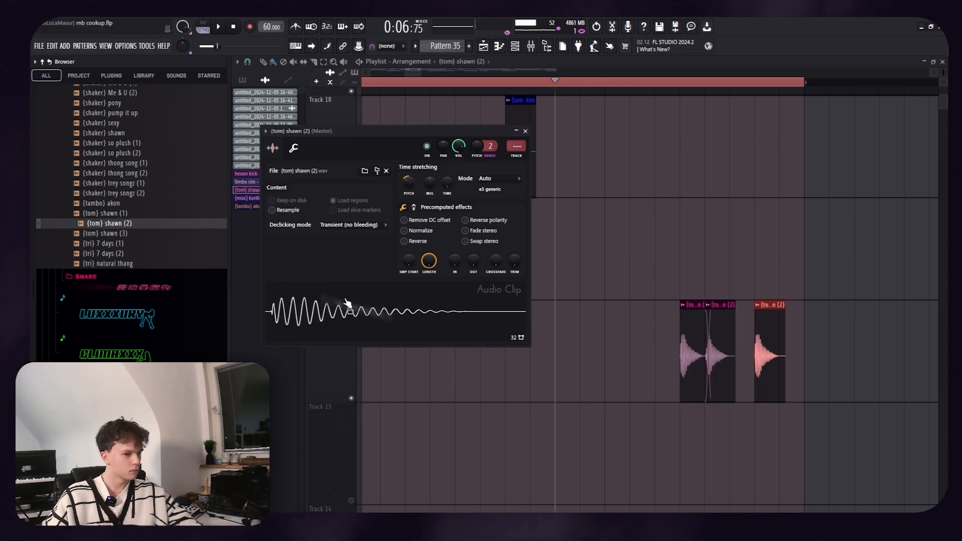
{"action": "key", "text": "space"}
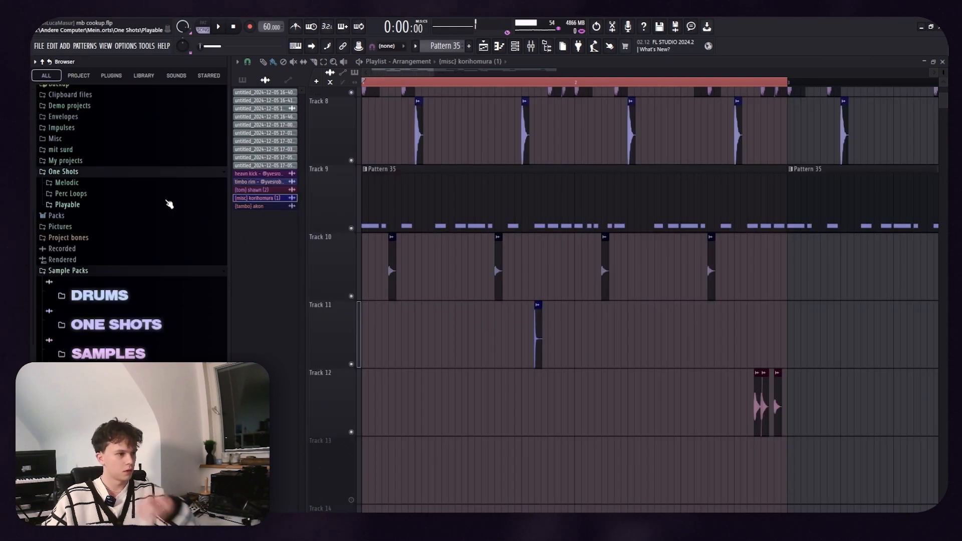
Browse the Perc Loops folder and add the perspective - 86 bpm percussion loop to Track 13.
{"action": "left_click", "coordinate": [167, 203]}
{"action": "scroll", "coordinate": [216, 270], "scroll_direction": "up", "scroll_amount": 3}
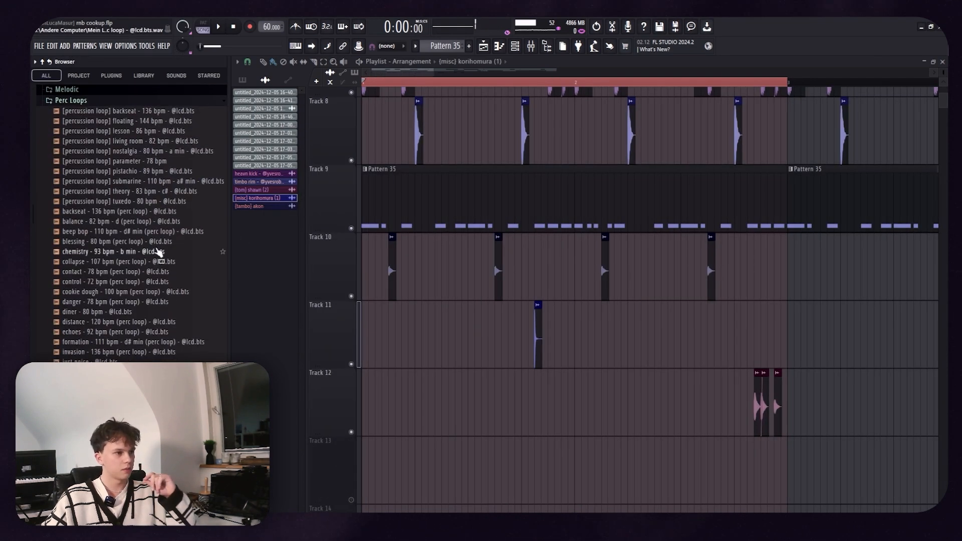
{"action": "scroll", "coordinate": [217, 271], "scroll_direction": "down", "scroll_amount": 10}
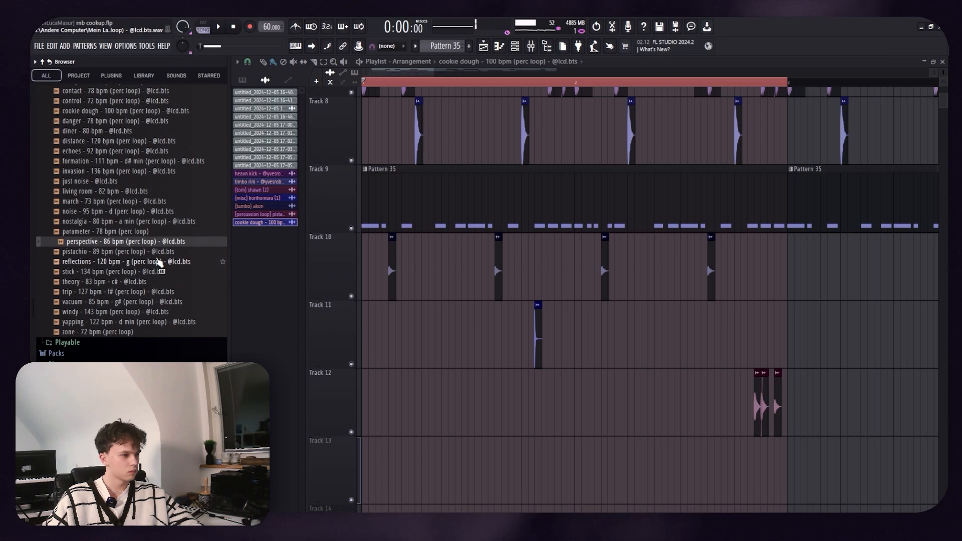
{"action": "left_click_drag", "start_coordinate": [155, 242], "coordinate": [525, 422]}
Slice the perspective loop into short pieces across the two bars, with a fade-in on the short piece beneath the Track 11 hit.
{"action": "key", "text": "space"}
{"action": "scroll", "coordinate": [648, 357], "scroll_direction": "up", "scroll_amount": 2}
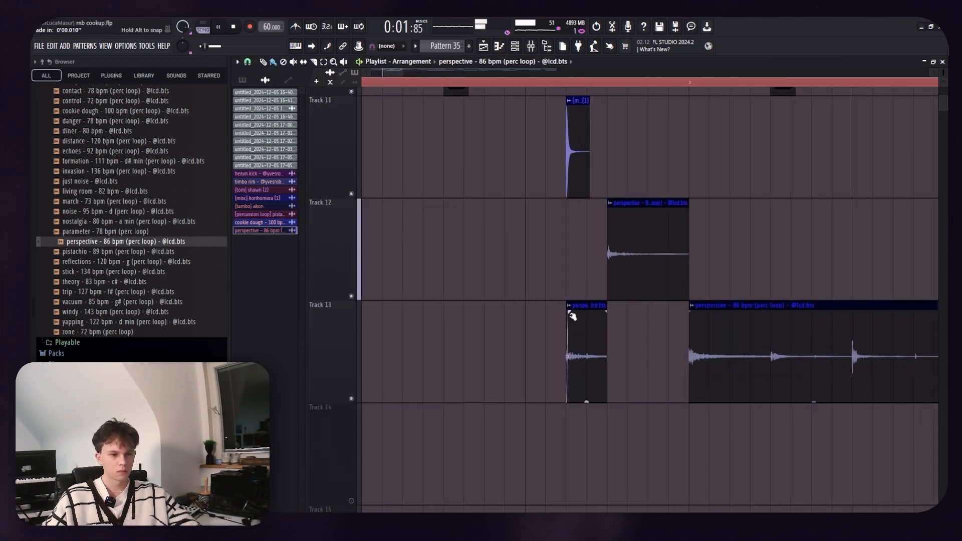
{"action": "scroll", "coordinate": [621, 307], "scroll_direction": "down", "scroll_amount": 2}
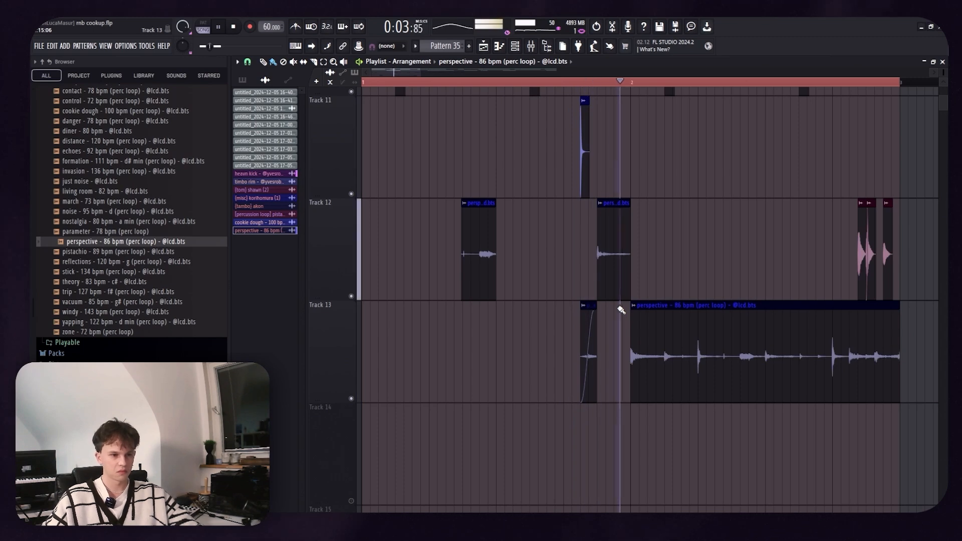
{"action": "scroll", "coordinate": [662, 395], "scroll_direction": "up", "scroll_amount": 1}
{"action": "scroll", "coordinate": [657, 321], "scroll_direction": "down", "scroll_amount": 2}
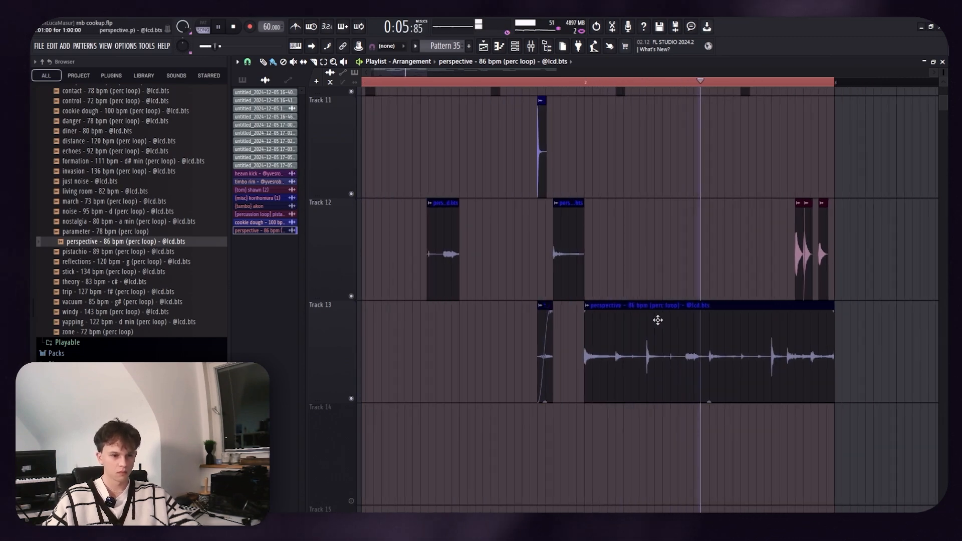
{"action": "scroll", "coordinate": [658, 320], "scroll_direction": "up", "scroll_amount": 2}
{"action": "key", "text": "c"}
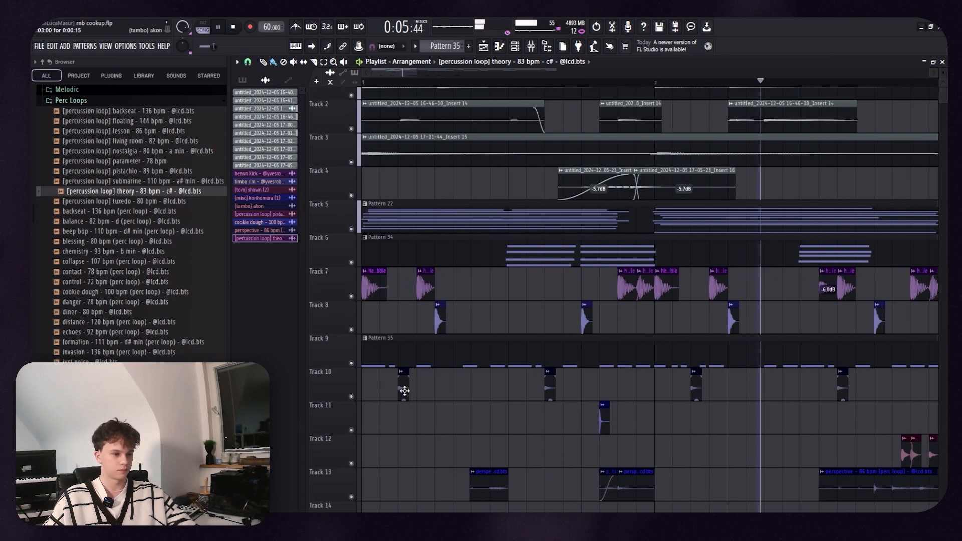
Route the (tambo) akon, (misc) korihomura (1) and (tom) shawn (2) samples to percussion mixer tracks, assigning the tom to Perc 2.
{"action": "left_click", "coordinate": [403, 372]}
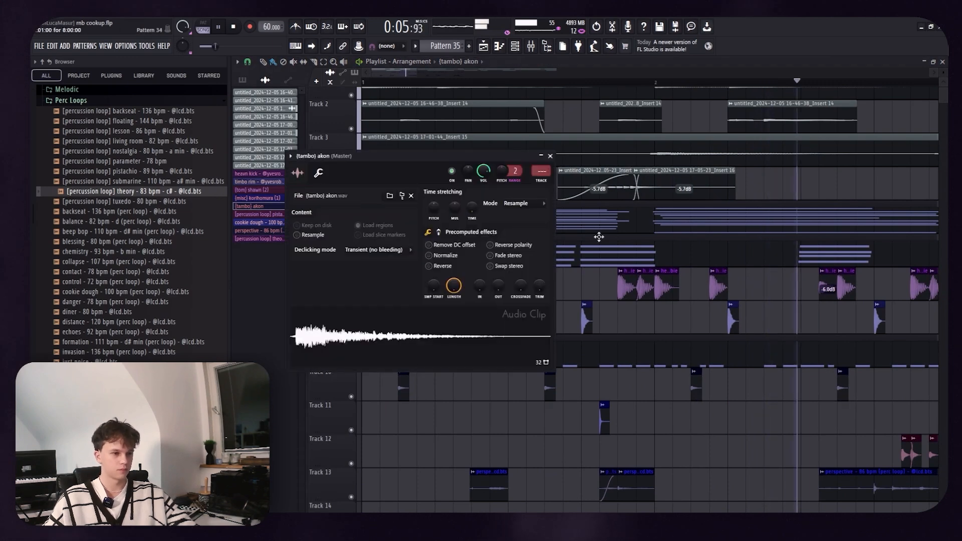
{"action": "scroll", "coordinate": [542, 171], "scroll_direction": "up", "scroll_amount": 6}
{"action": "double_click", "coordinate": [604, 418]}
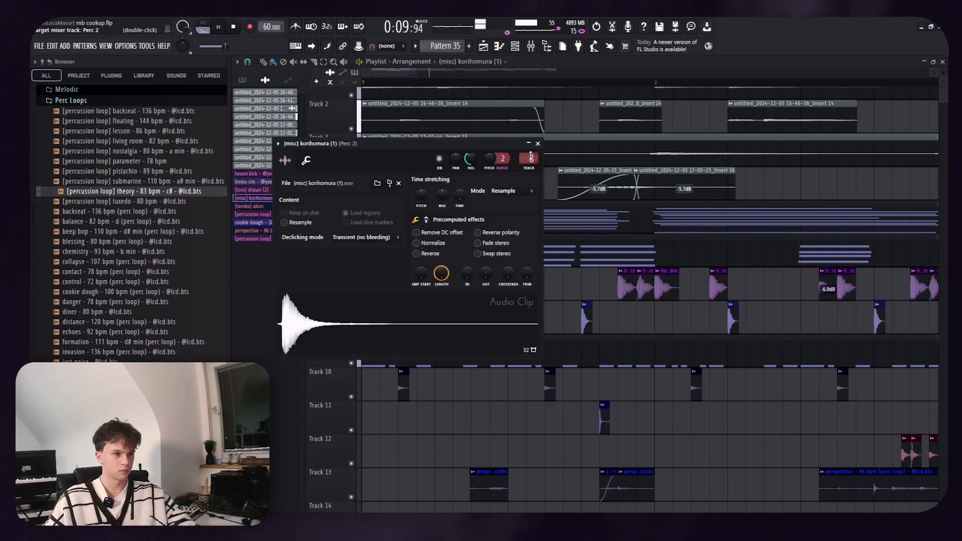
{"action": "scroll", "coordinate": [742, 426], "scroll_direction": "down", "scroll_amount": 2}
{"action": "double_click", "coordinate": [755, 450]}
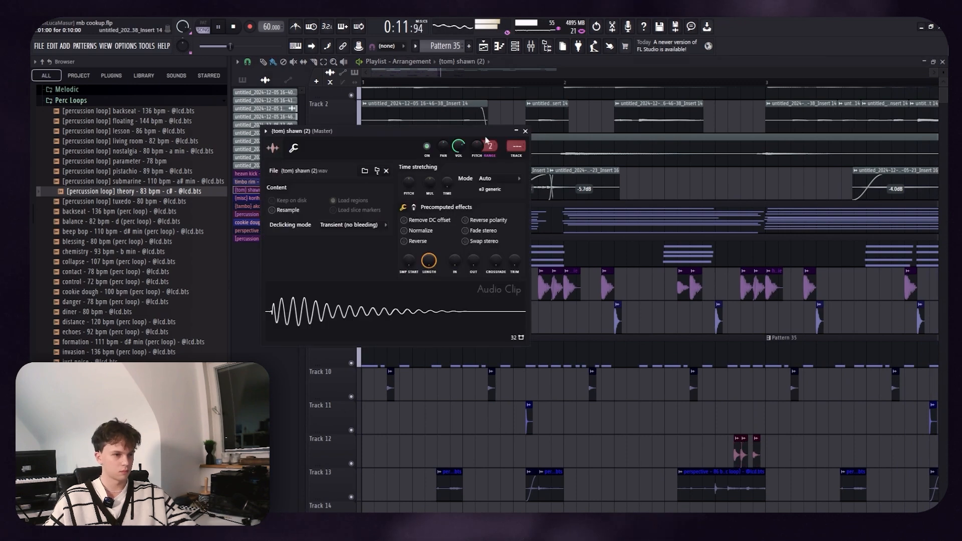
{"action": "scroll", "coordinate": [519, 145], "scroll_direction": "up", "scroll_amount": 5}
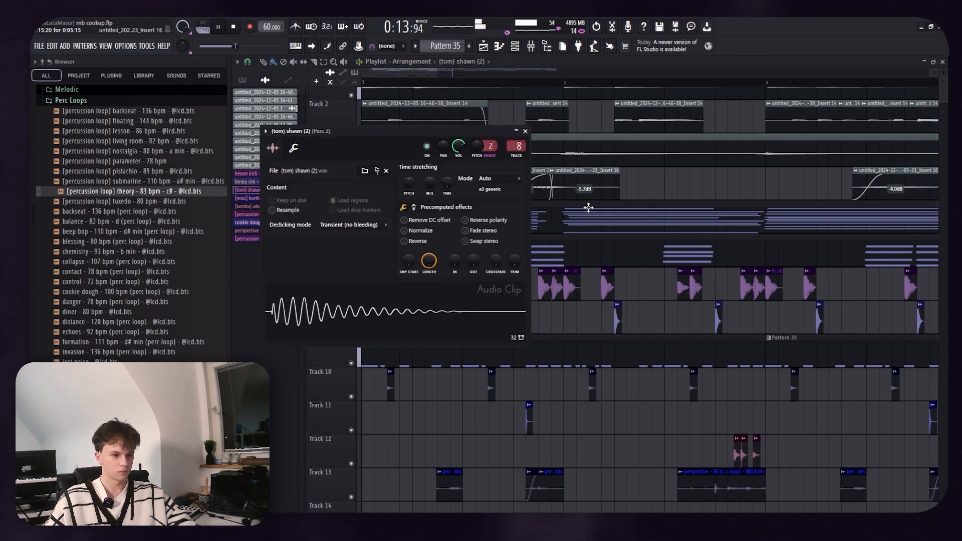
{"action": "scroll", "coordinate": [589, 208], "scroll_direction": "down", "scroll_amount": 2}
{"action": "double_click", "coordinate": [709, 404]}
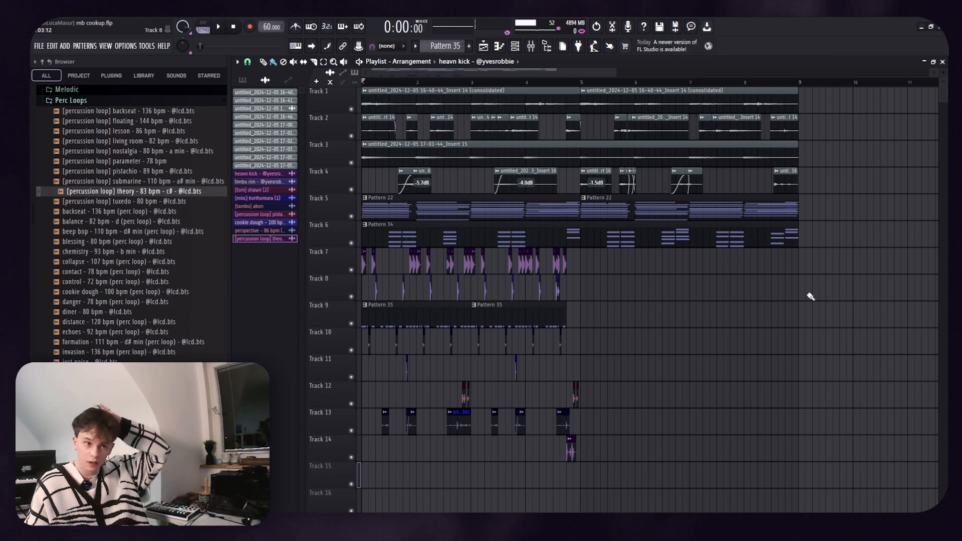
Examine the Track 1 guitar clip's sample settings, the tape pad notes of Pattern 34 and the melodic tracks in the playlist.
{"action": "double_click", "coordinate": [481, 108]}
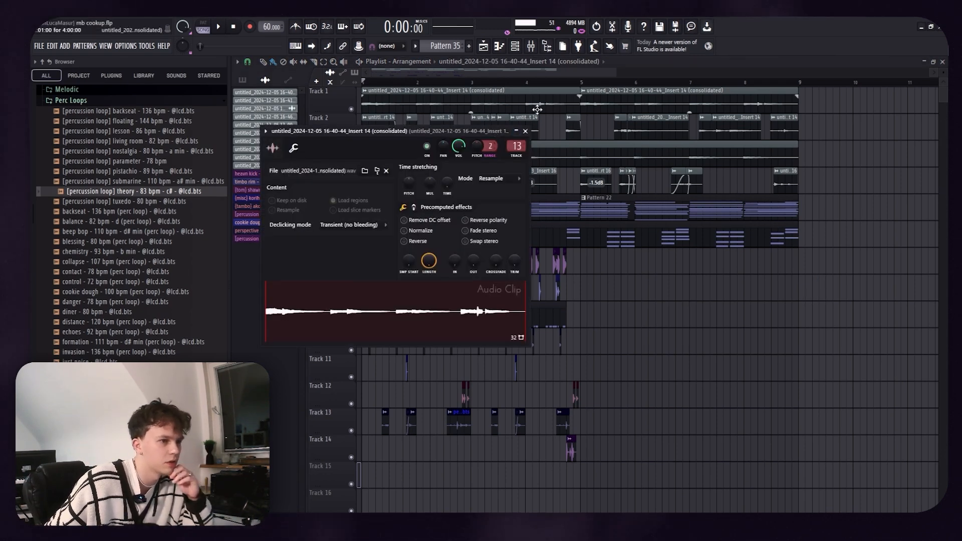
{"action": "key", "text": "Escape"}
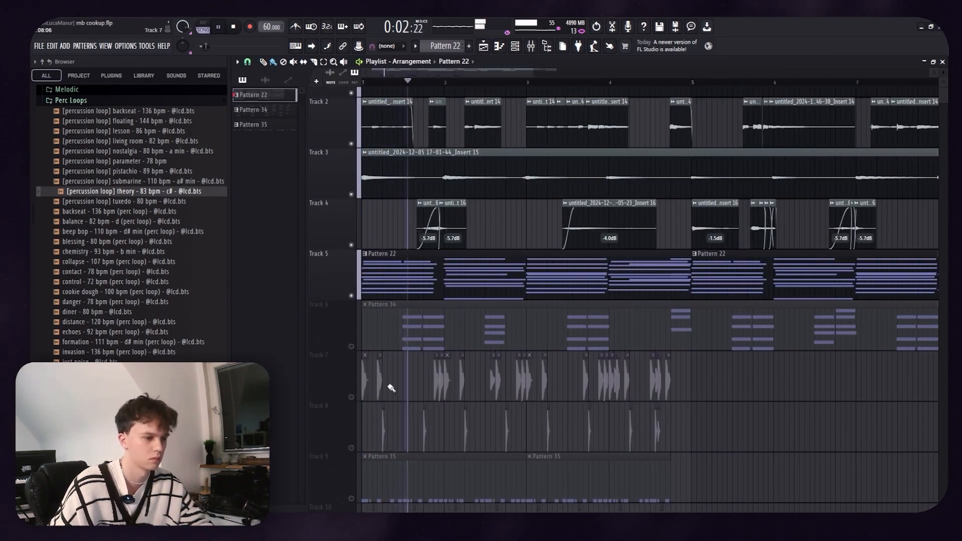
{"action": "double_click", "coordinate": [441, 320]}
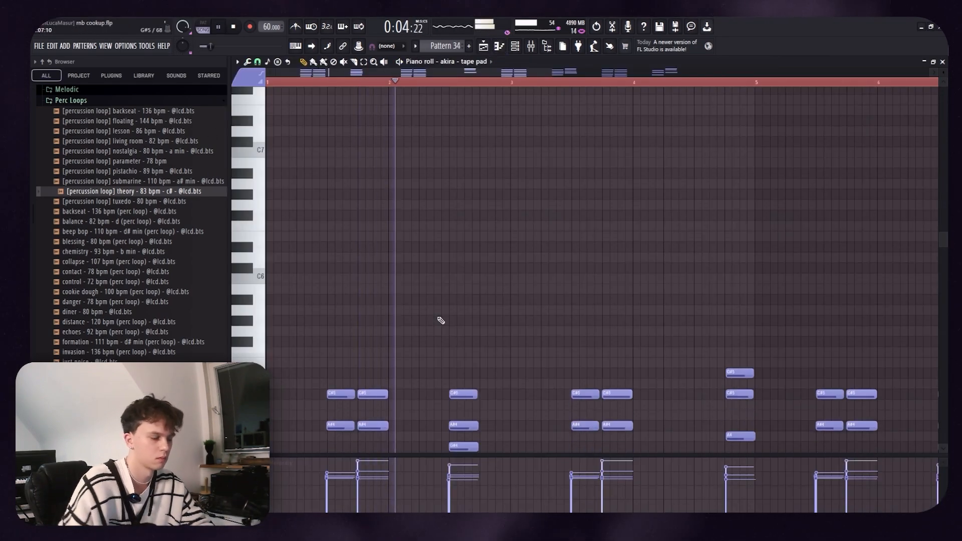
{"action": "scroll", "coordinate": [430, 311], "scroll_direction": "down", "scroll_amount": 5}
{"action": "left_click", "coordinate": [483, 46]}
{"action": "right_click", "coordinate": [428, 140], "text": "ctrl"}
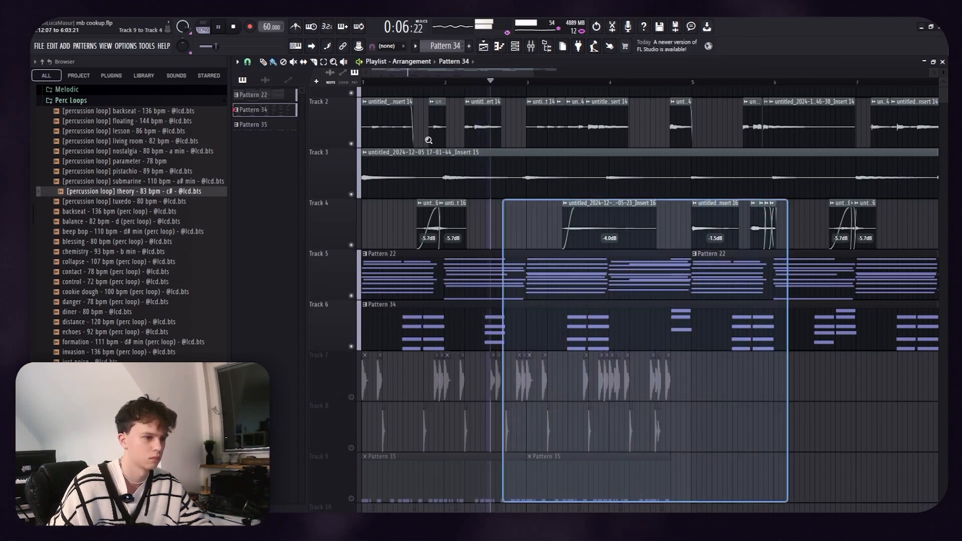
{"action": "scroll", "coordinate": [662, 322], "scroll_direction": "down", "scroll_amount": 2}
{"action": "scroll", "coordinate": [676, 351], "scroll_direction": "down", "scroll_amount": 3}
{"action": "left_click", "coordinate": [678, 372]}
{"action": "right_click", "coordinate": [762, 384]}
{"action": "scroll", "coordinate": [810, 401], "scroll_direction": "down", "scroll_amount": 1}
{"action": "left_click_drag", "start_coordinate": [860, 382], "coordinate": [310, 26]}
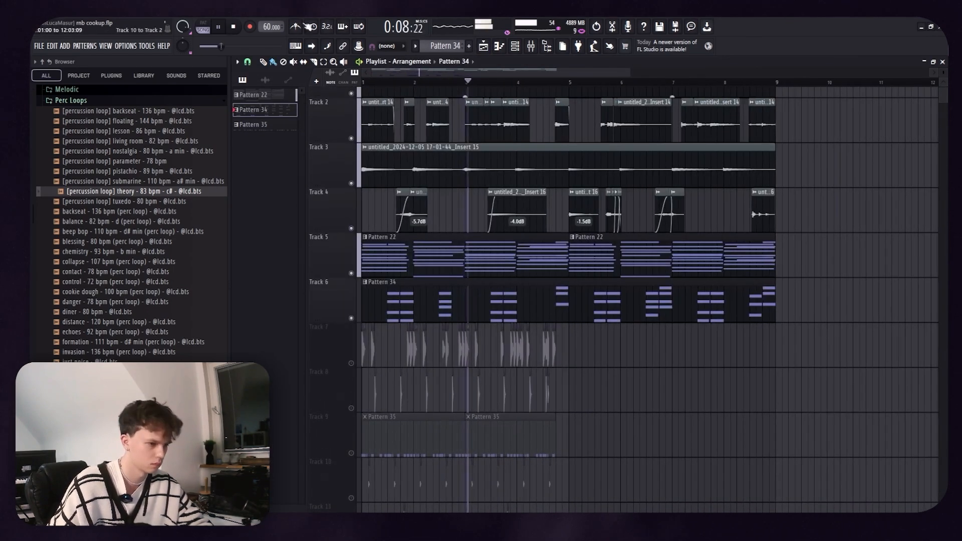
Lower the mixer levels of Inserts 14 to 16, atmo keys, the tape pad and the hats, and set Perc 1 to -8.3 dB.
{"action": "left_click", "coordinate": [531, 45]}
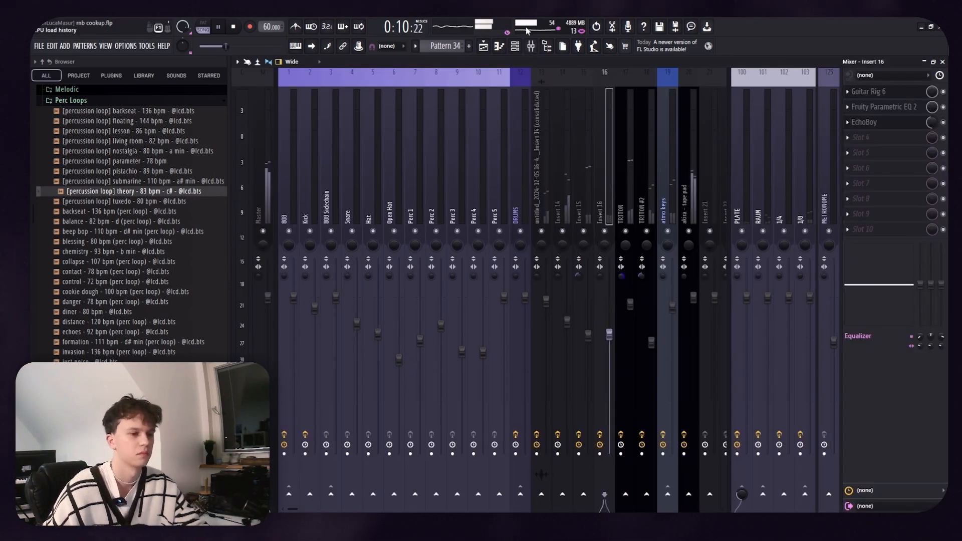
{"action": "scroll", "coordinate": [626, 176], "scroll_direction": "down", "scroll_amount": 5}
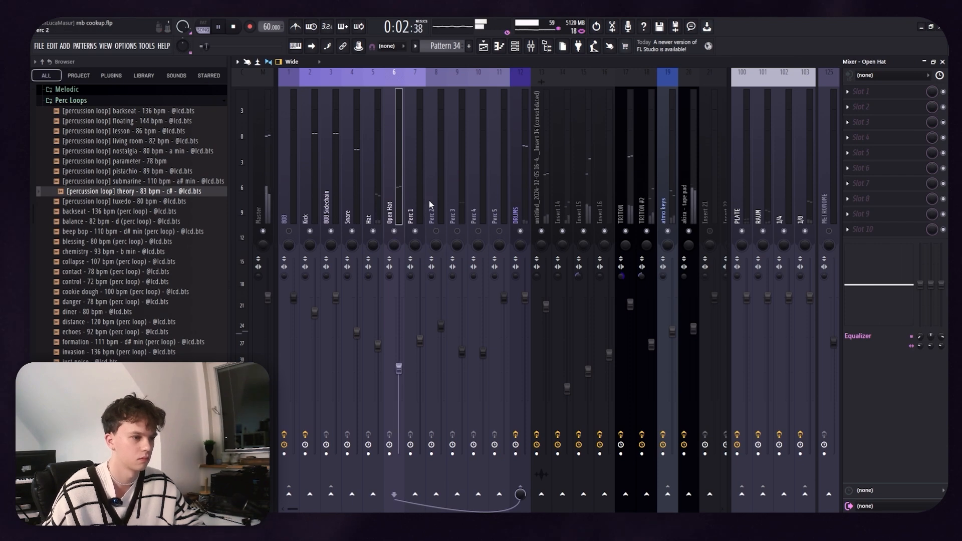
{"action": "left_click_drag", "start_coordinate": [420, 339], "coordinate": [420, 349]}
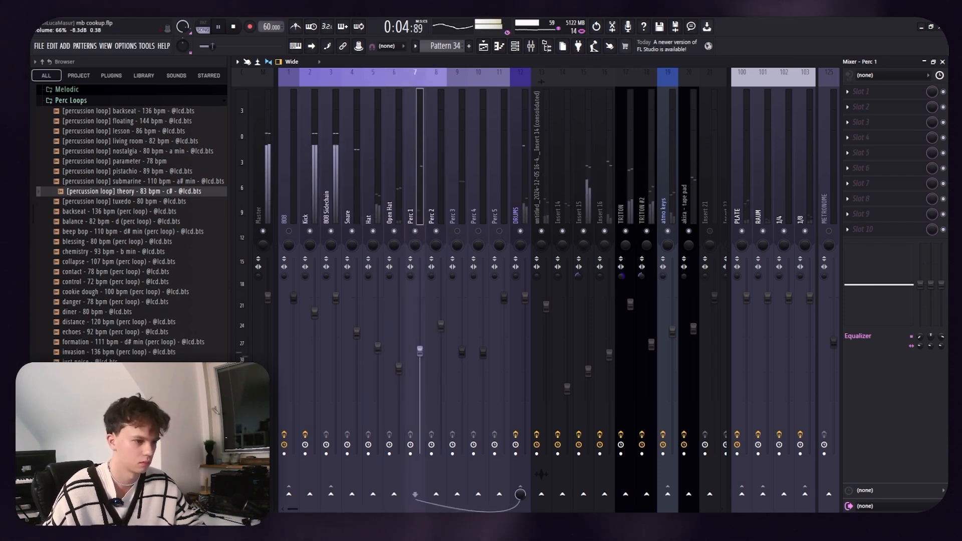
Unmute Perc 3, Perc 4 and Perc 5, setting Perc 3 to -11.0 dB and Perc 4 to -11.9 dB.
{"action": "left_click", "coordinate": [458, 220]}
{"action": "left_click_drag", "start_coordinate": [463, 355], "coordinate": [463, 365]}
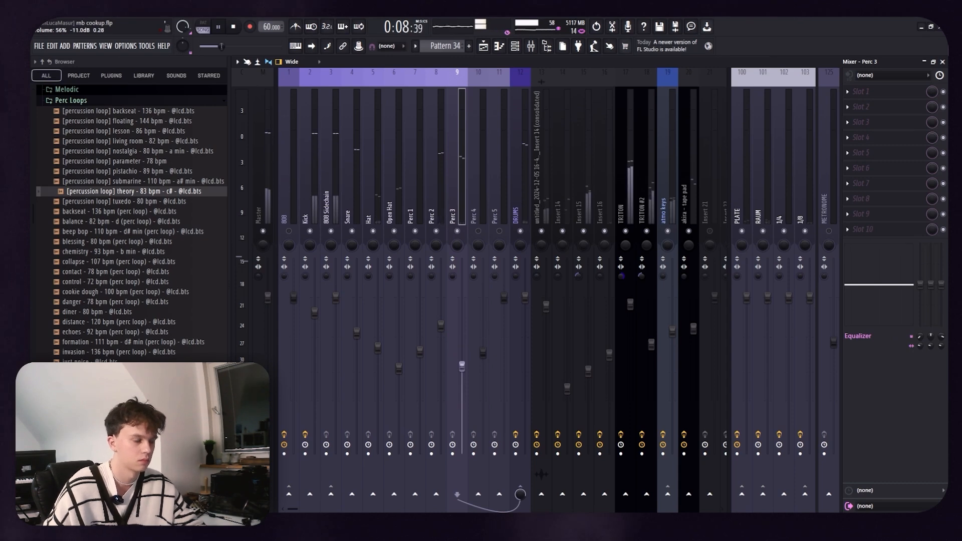
{"action": "left_click", "coordinate": [501, 231]}
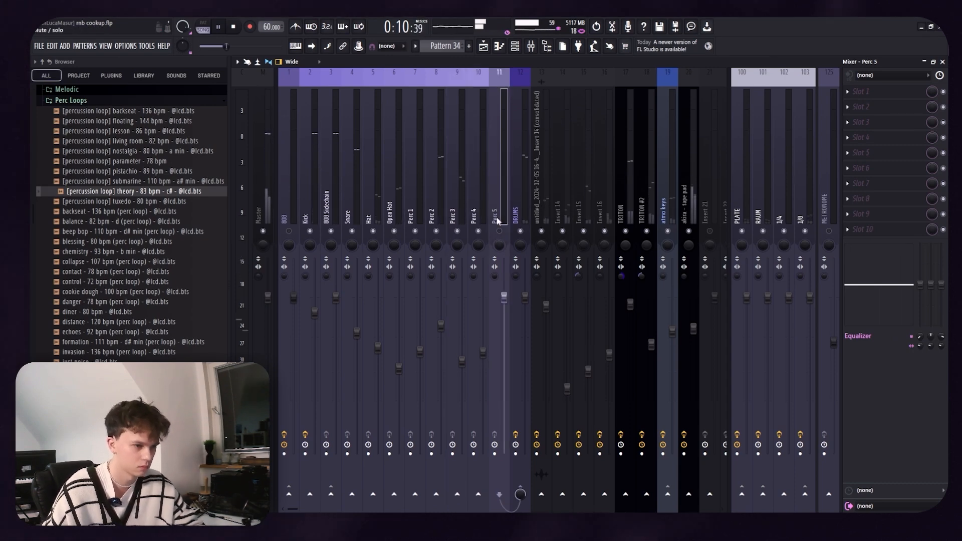
{"action": "left_click", "coordinate": [468, 188]}
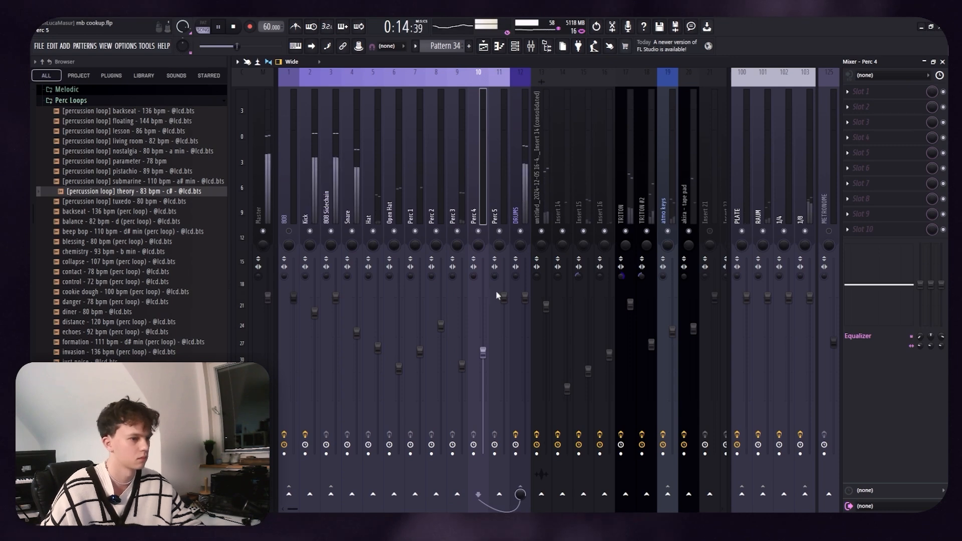
{"action": "left_click", "coordinate": [463, 164]}
{"action": "left_click", "coordinate": [484, 166]}
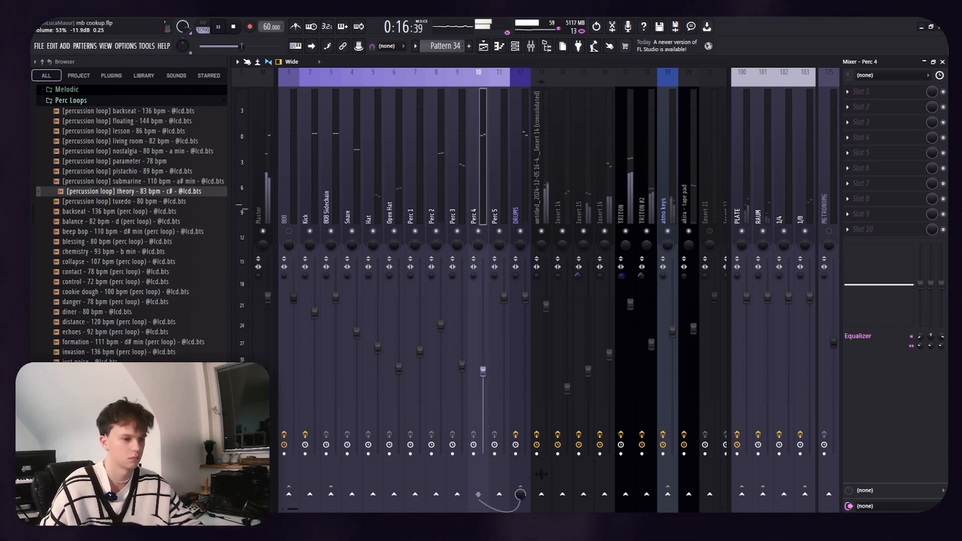
{"action": "left_click", "coordinate": [484, 46]}
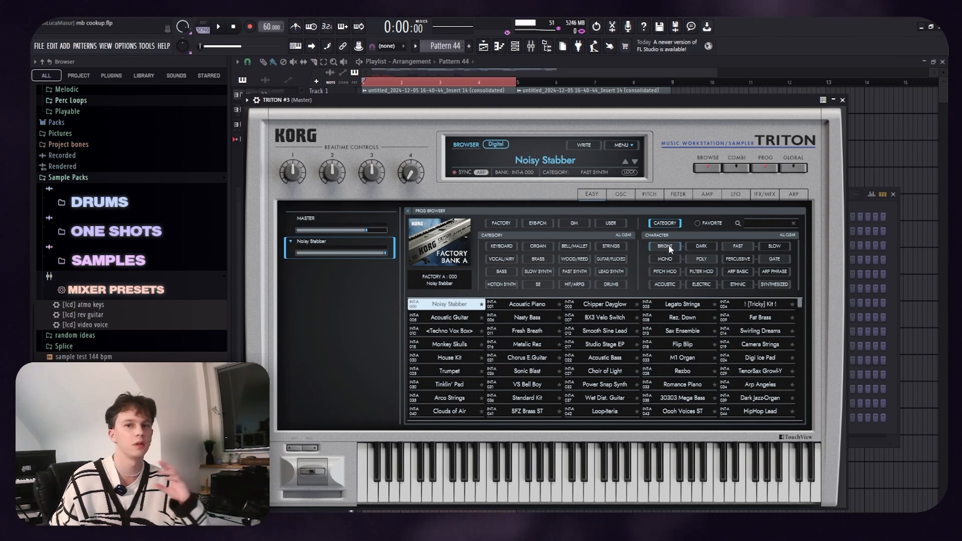
Search the TRITON #3 presets for "r&" and load the Dark R&B Bass program.
{"action": "left_click_drag", "start_coordinate": [570, 103], "coordinate": [576, 93]}
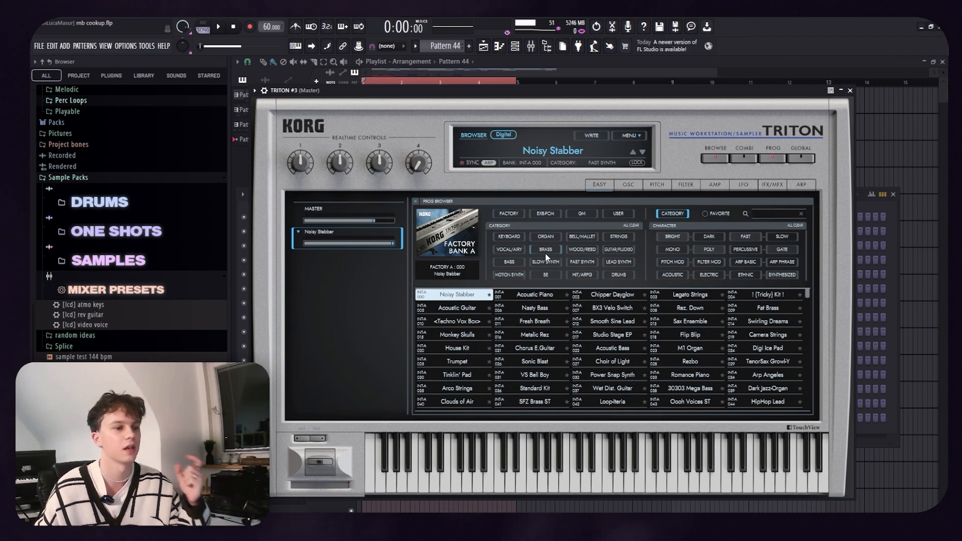
{"action": "left_click", "coordinate": [525, 240]}
{"action": "left_click", "coordinate": [535, 296]}
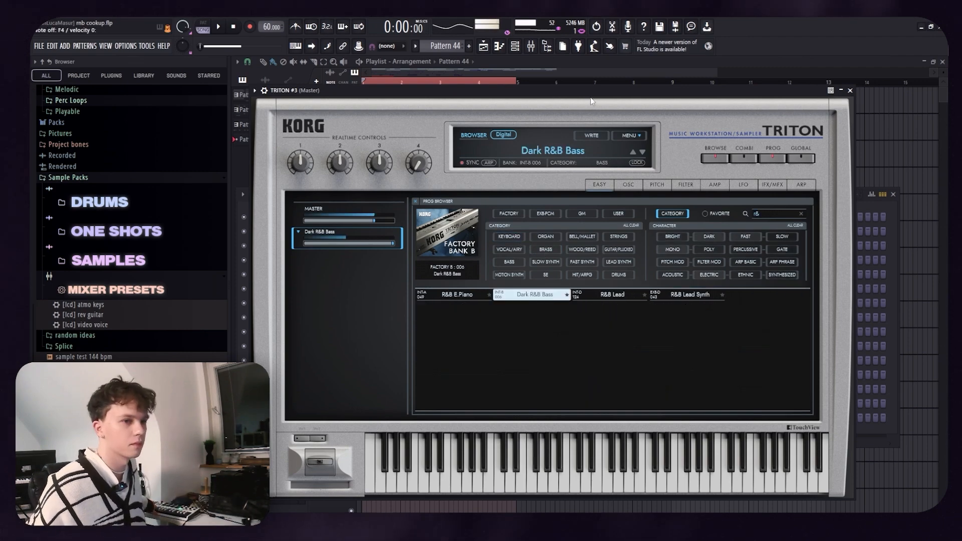
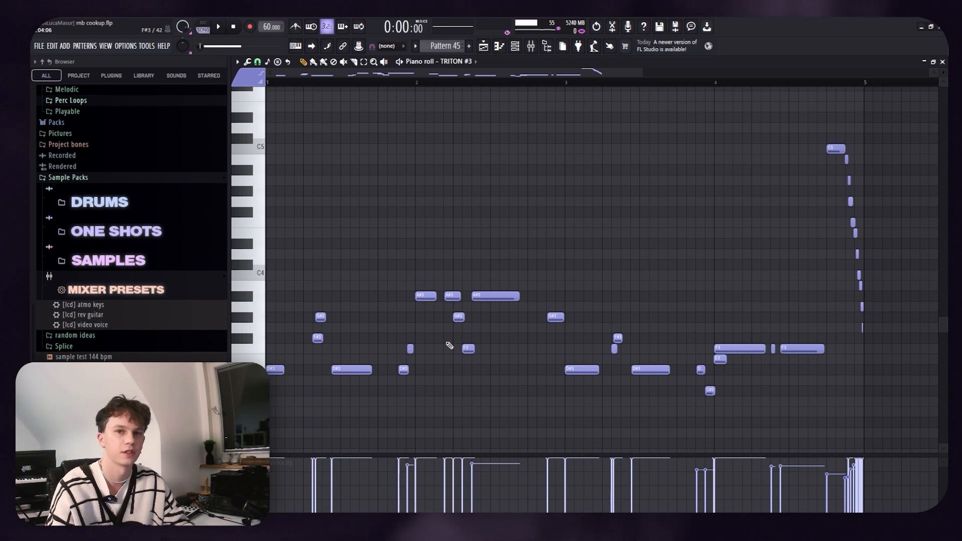
Play Pattern 45 and delete the descending run of short notes at the end of bar 4.
{"action": "key", "text": "space"}
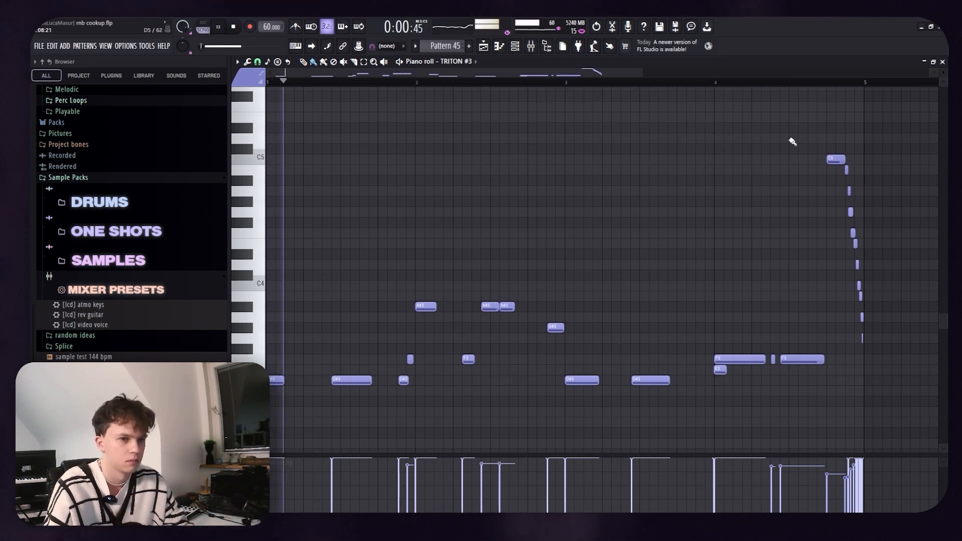
{"action": "left_click_drag", "start_coordinate": [826, 132], "coordinate": [905, 346]}
{"action": "key", "text": "Delete"}
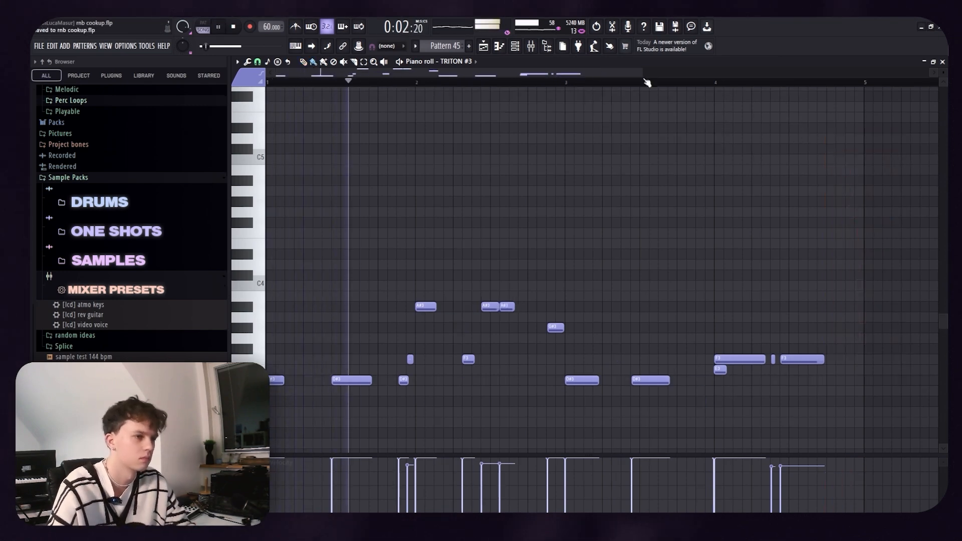
{"action": "left_click", "coordinate": [496, 46]}
{"action": "scroll", "coordinate": [582, 243], "scroll_direction": "down", "scroll_amount": 2}
{"action": "left_click", "coordinate": [617, 420]}
{"action": "key", "text": "ctrl+z"}
{"action": "left_click_drag", "start_coordinate": [735, 476], "coordinate": [161, 81]}
{"action": "scroll", "coordinate": [715, 264], "scroll_direction": "down", "scroll_amount": 2}
{"action": "scroll", "coordinate": [677, 341], "scroll_direction": "down", "scroll_amount": 1}
{"action": "left_click", "coordinate": [636, 356]}
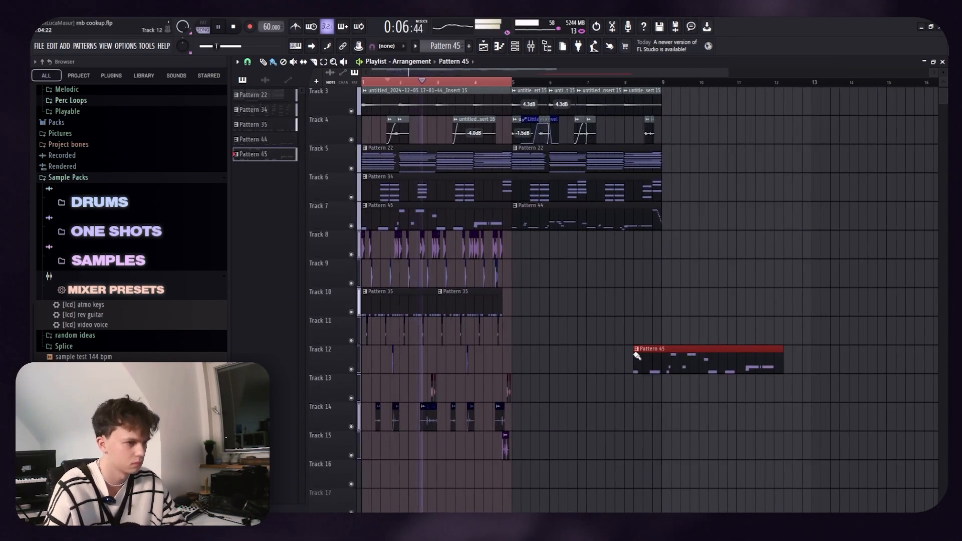
{"action": "right_click", "coordinate": [691, 354]}
{"action": "scroll", "coordinate": [692, 346], "scroll_direction": "down", "scroll_amount": 3}
{"action": "right_click", "coordinate": [693, 346], "text": "ctrl"}
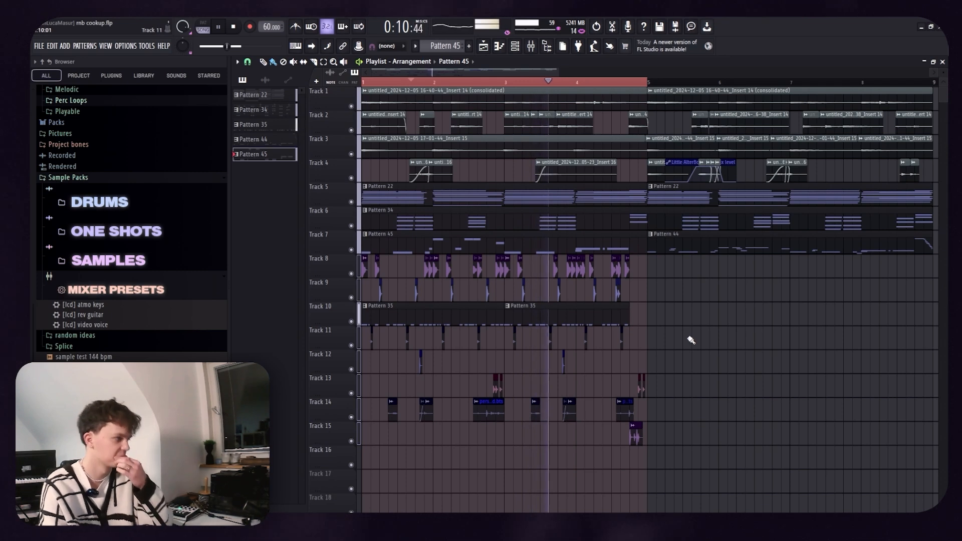
{"action": "left_click", "coordinate": [720, 334]}
{"action": "right_click", "coordinate": [726, 338]}
{"action": "scroll", "coordinate": [677, 396], "scroll_direction": "down", "scroll_amount": 2}
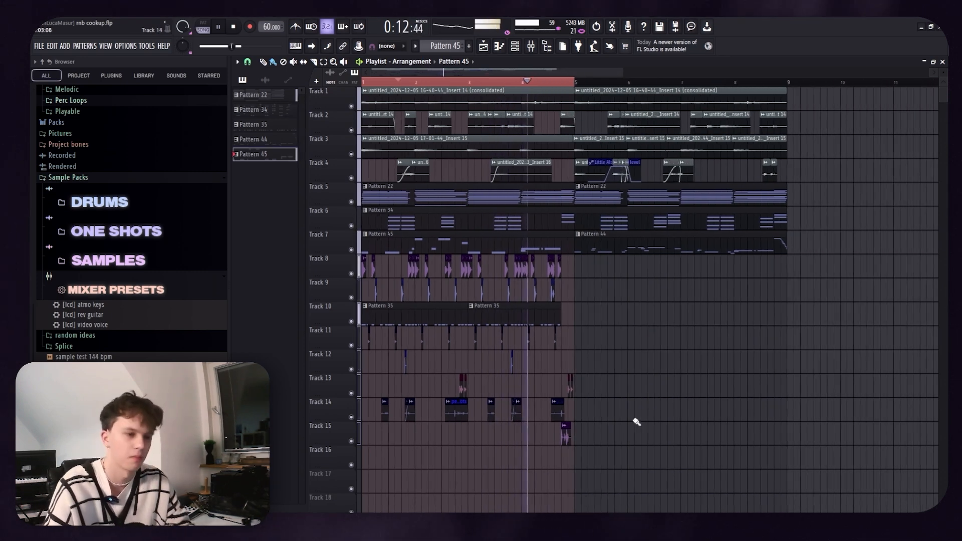
{"action": "scroll", "coordinate": [636, 422], "scroll_direction": "up", "scroll_amount": 2}
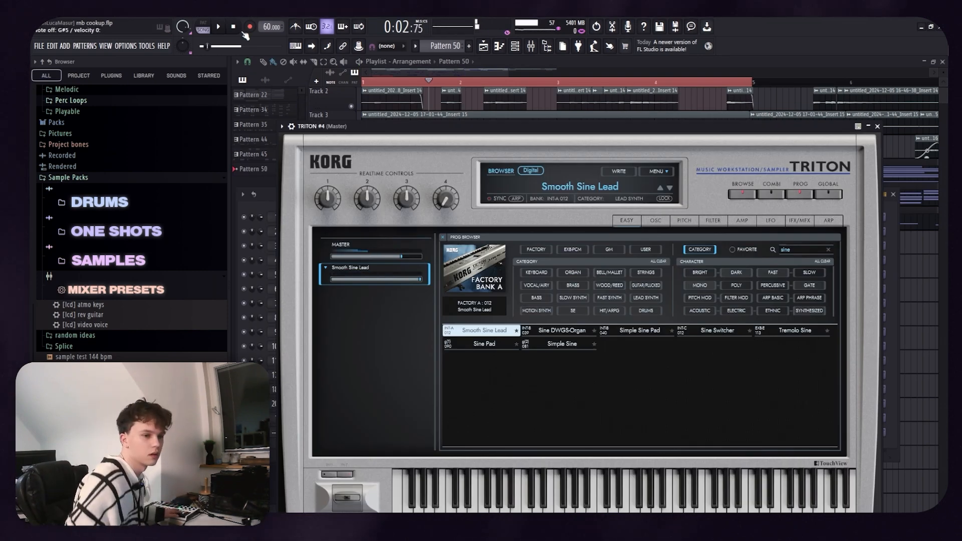
Audition the Simple Sine Pad, Sine Switcher, Tremolo Sine, Sine Pad and Simple Sine programs in TRITON #4.
{"action": "left_click", "coordinate": [624, 332]}
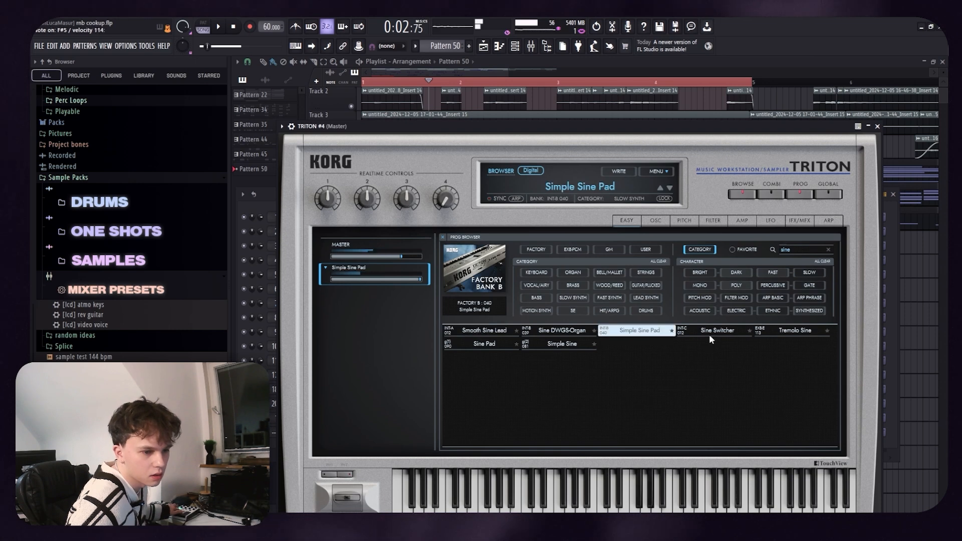
{"action": "left_click", "coordinate": [711, 333]}
{"action": "left_click", "coordinate": [788, 332]}
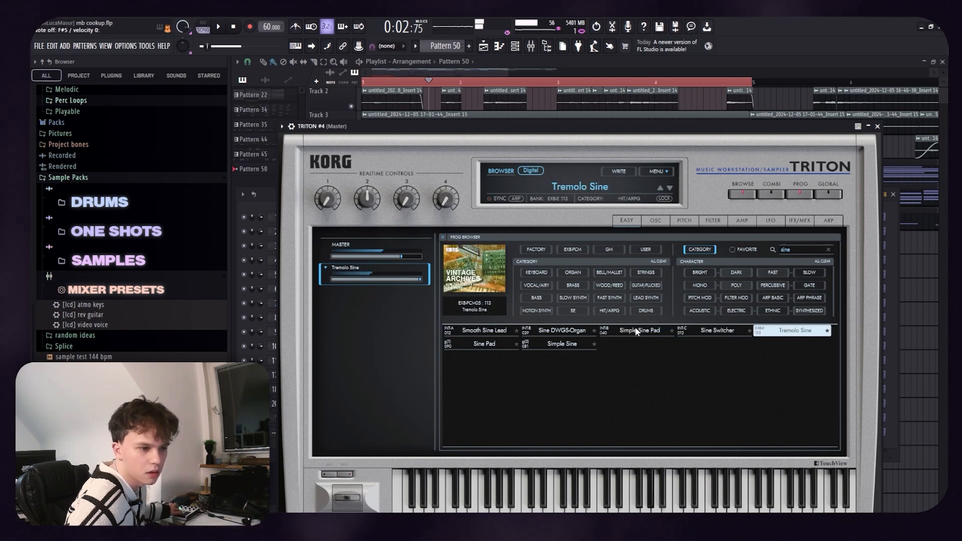
{"action": "left_click", "coordinate": [484, 344]}
{"action": "left_click", "coordinate": [574, 345]}
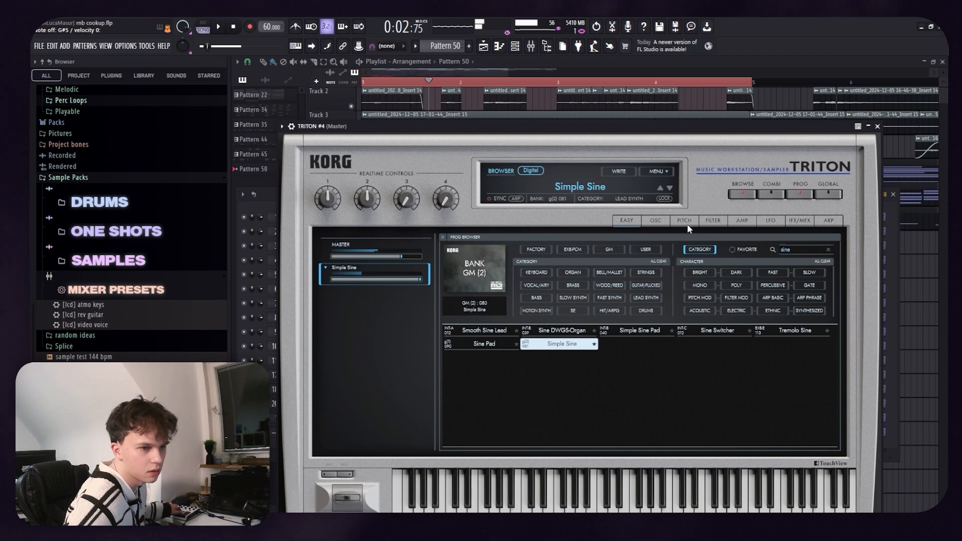
Close TRITON #4 and delete its channel from the channel rack.
{"action": "left_click", "coordinate": [800, 194]}
{"action": "left_click", "coordinate": [877, 127]}
{"action": "right_click", "coordinate": [316, 432]}
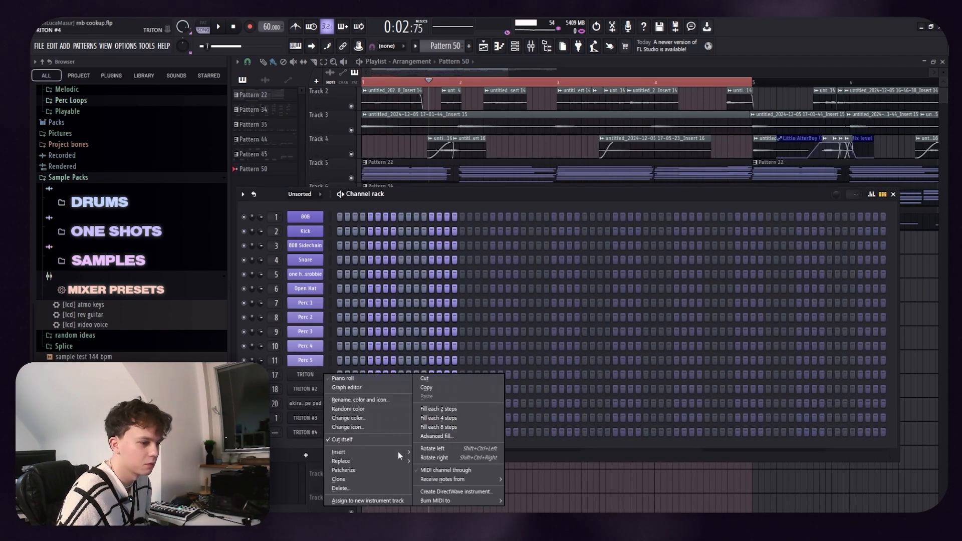
{"action": "left_click", "coordinate": [341, 488]}
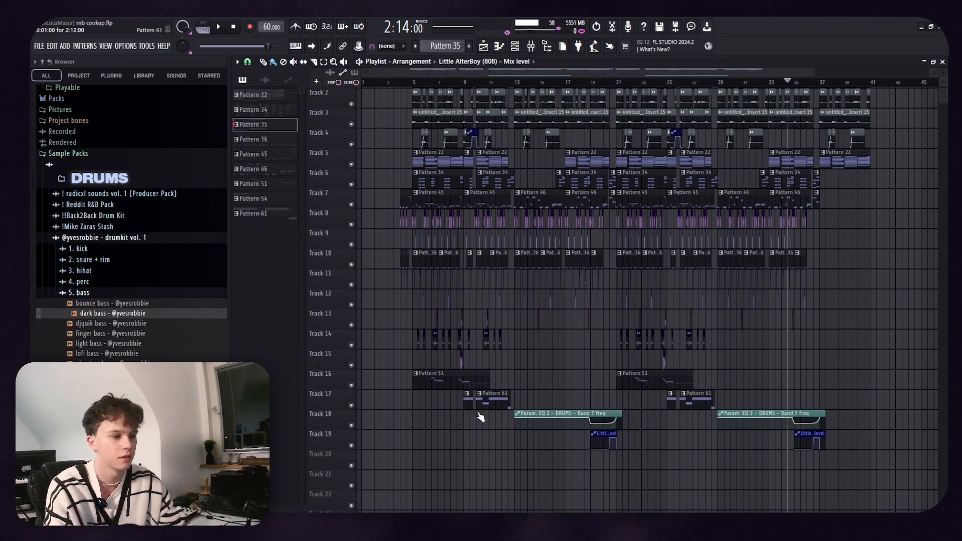
Solo Track 16 in the playlist and examine the notes of Pattern 51 and Pattern 61.
{"action": "left_click_drag", "start_coordinate": [617, 471], "coordinate": [500, 248]}
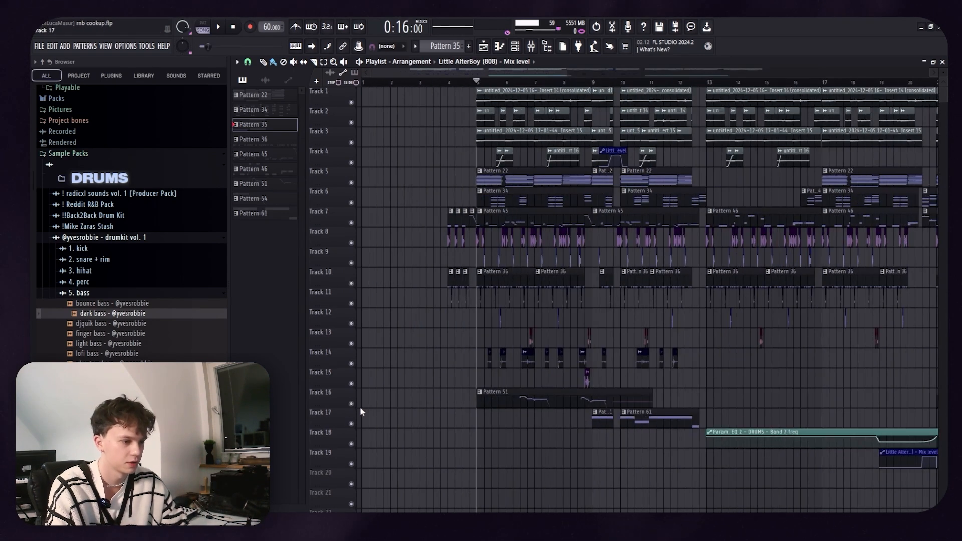
{"action": "key", "text": "space"}
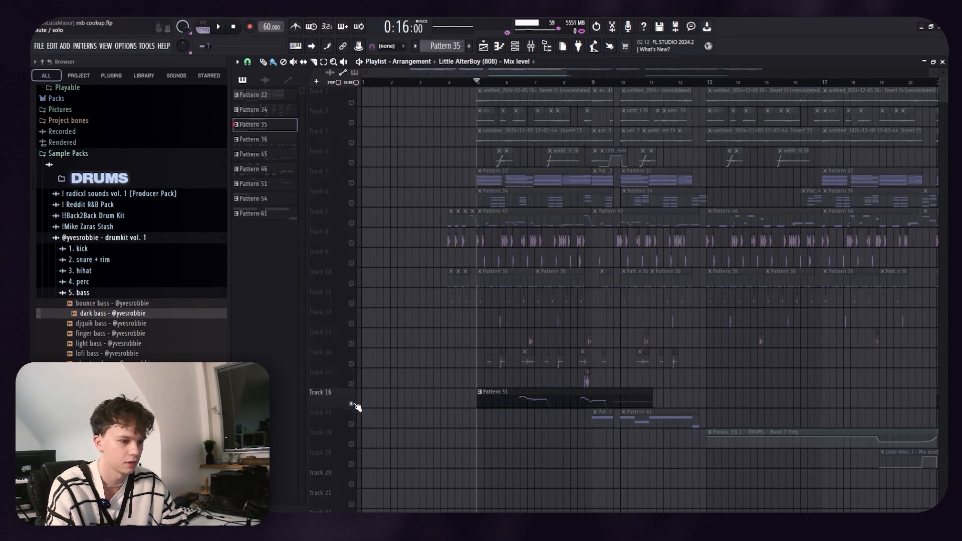
{"action": "double_click", "coordinate": [535, 399]}
{"action": "scroll", "coordinate": [528, 282], "scroll_direction": "down", "scroll_amount": 5}
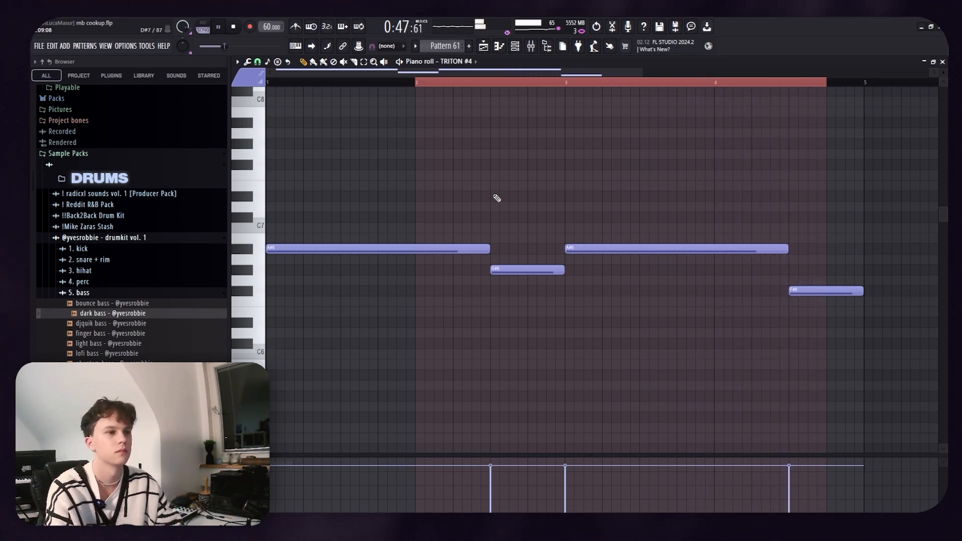
{"action": "left_click", "coordinate": [486, 45]}
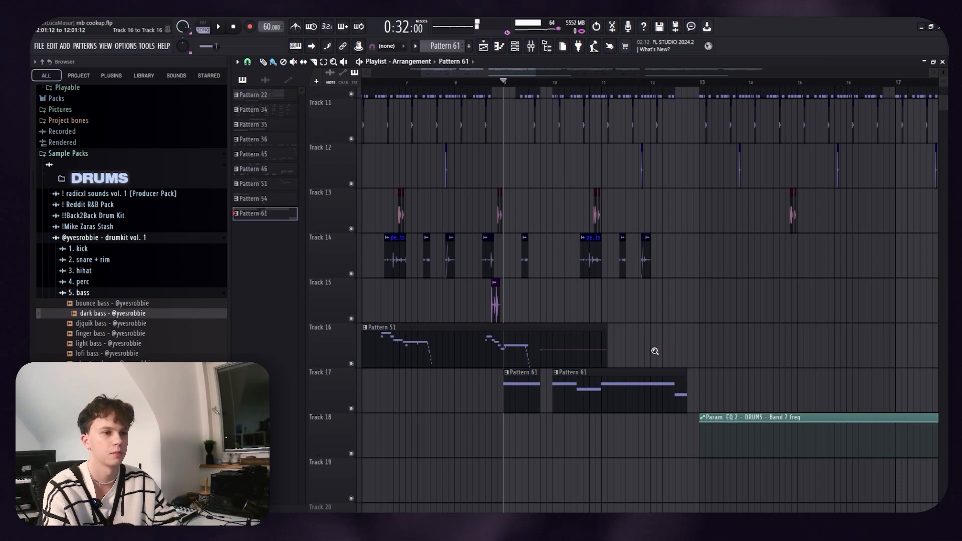
{"action": "right_click", "coordinate": [656, 352], "text": "ctrl"}
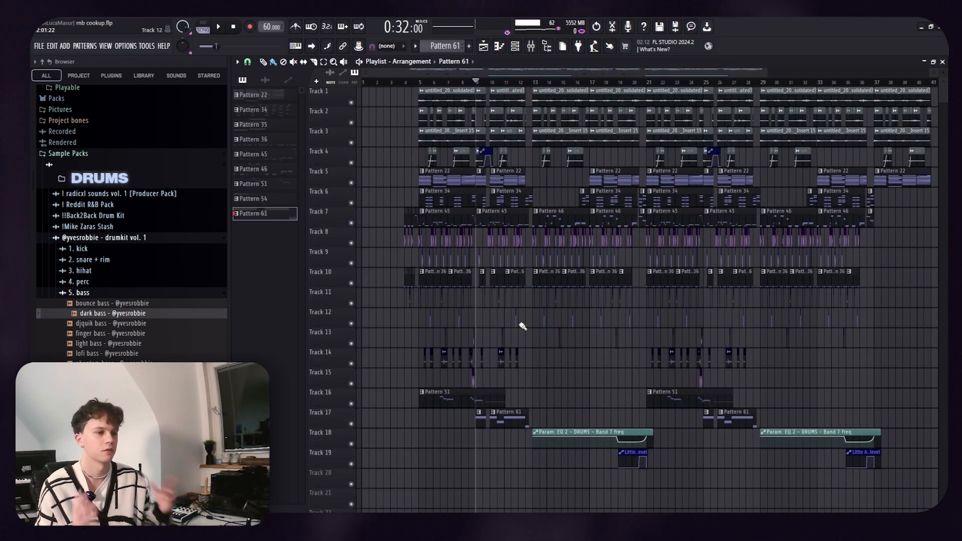
Play the drum intro from bar 4 into the first section and review the arrangement's layout.
{"action": "left_click", "coordinate": [436, 83]}
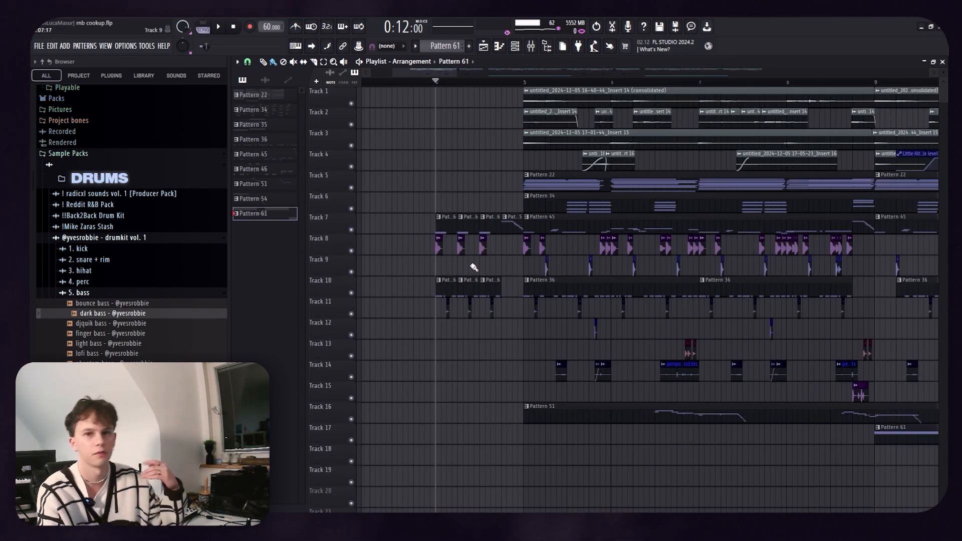
{"action": "key", "text": "space"}
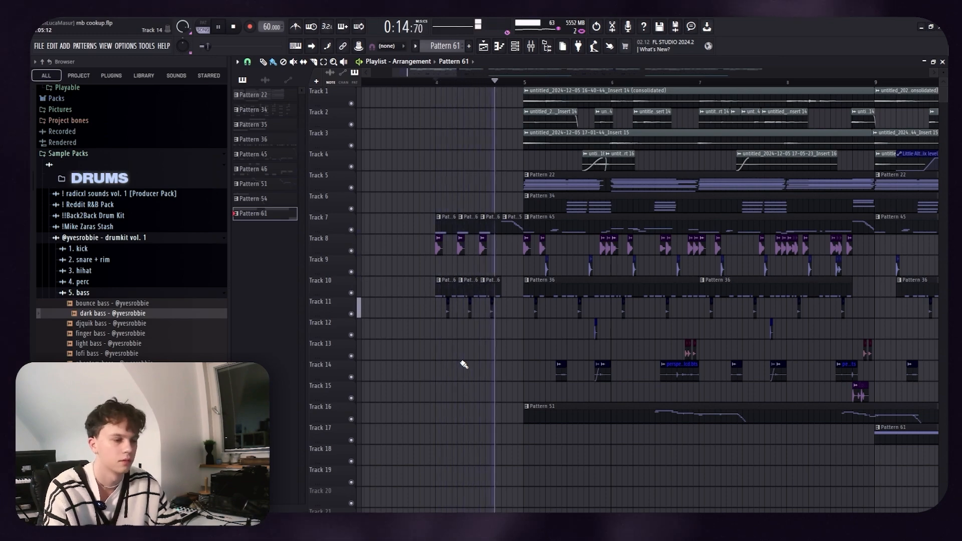
{"action": "scroll", "coordinate": [464, 365], "scroll_direction": "down", "scroll_amount": 3}
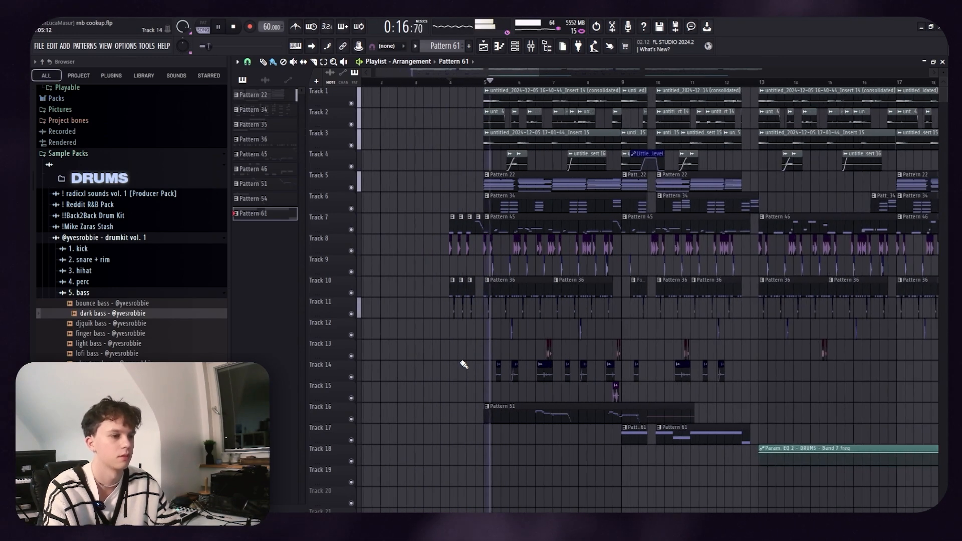
{"action": "scroll", "coordinate": [462, 365], "scroll_direction": "down", "scroll_amount": 3}
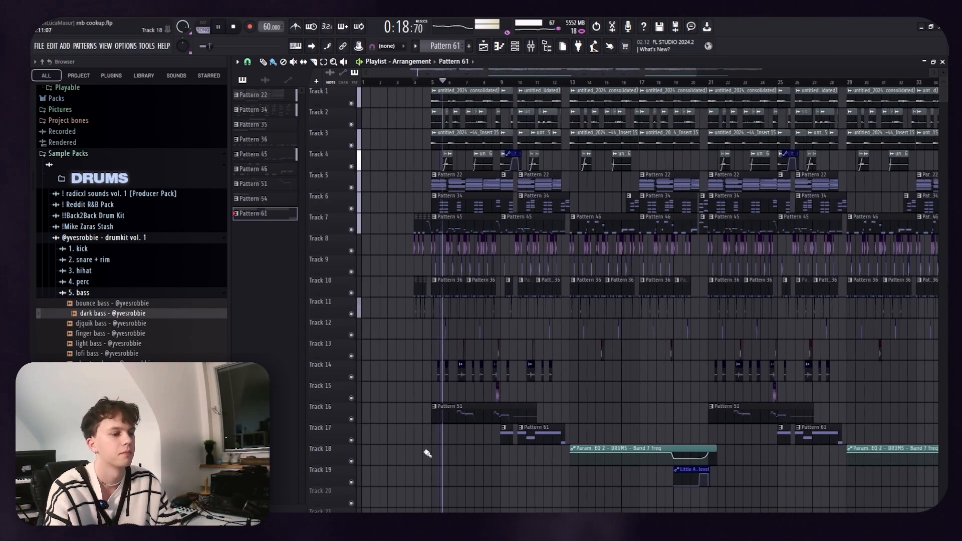
{"action": "scroll", "coordinate": [427, 451], "scroll_direction": "up", "scroll_amount": 4}
{"action": "key", "text": "space"}
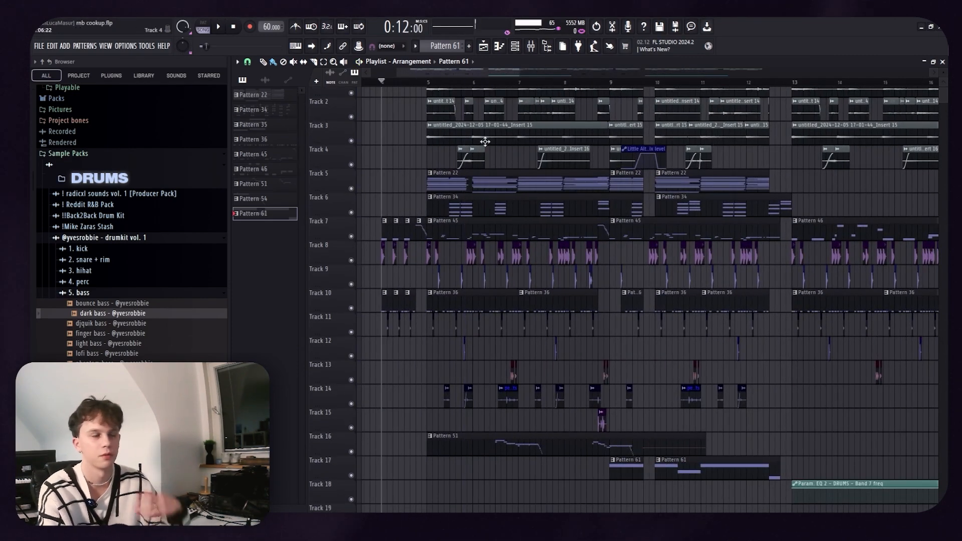
Play the first section from bar 5 while reviewing the guitar clips on Tracks 2 to 4.
{"action": "left_click", "coordinate": [430, 84]}
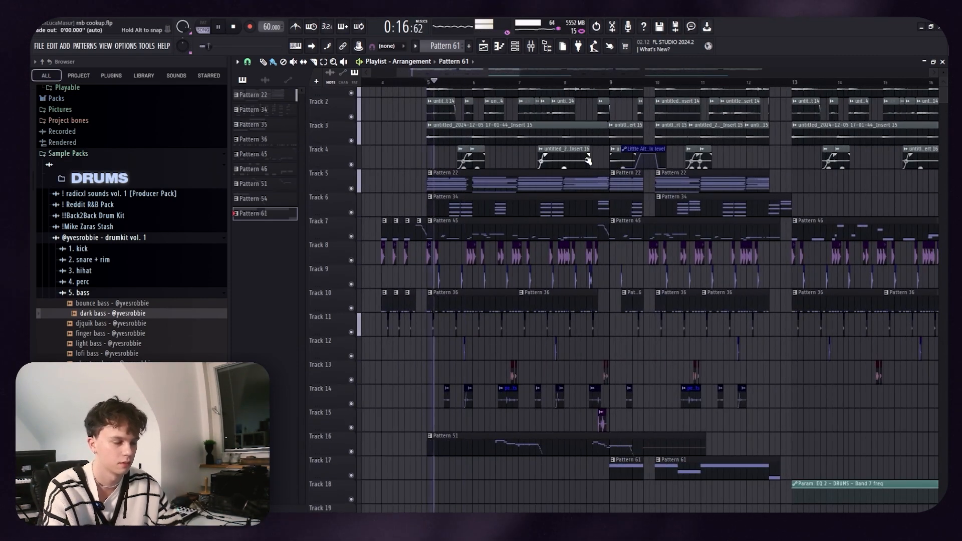
{"action": "scroll", "coordinate": [768, 96], "scroll_direction": "down", "scroll_amount": 2}
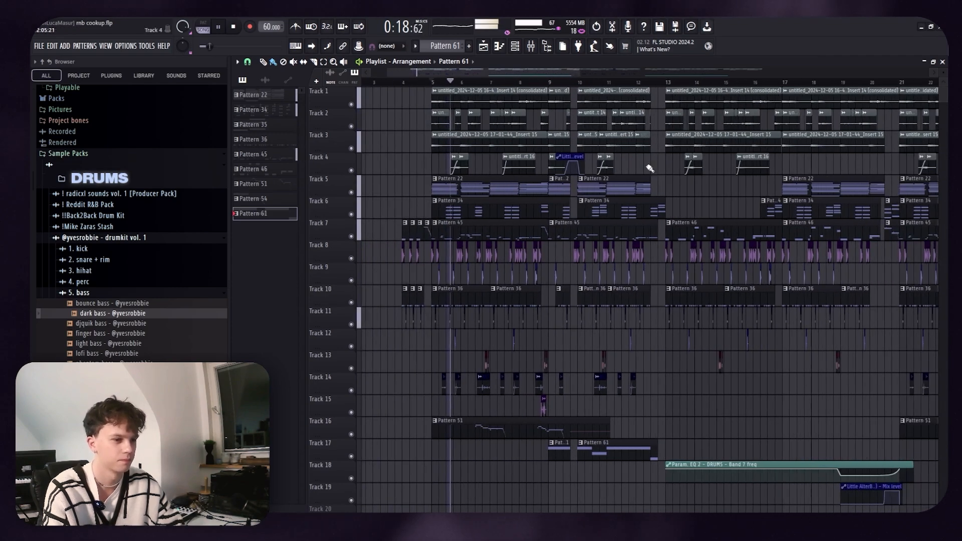
{"action": "scroll", "coordinate": [754, 98], "scroll_direction": "up", "scroll_amount": 3}
{"action": "scroll", "coordinate": [576, 92], "scroll_direction": "up", "scroll_amount": 1}
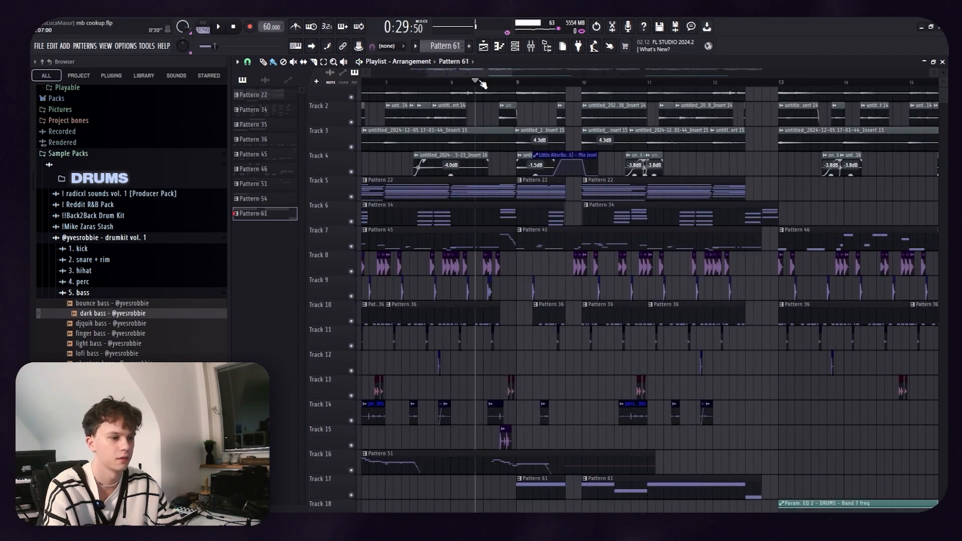
Play the arrangement from the middle of bar 8 and check the section with the DRUMS EQ automation from bar 13.
{"action": "key", "text": "space"}
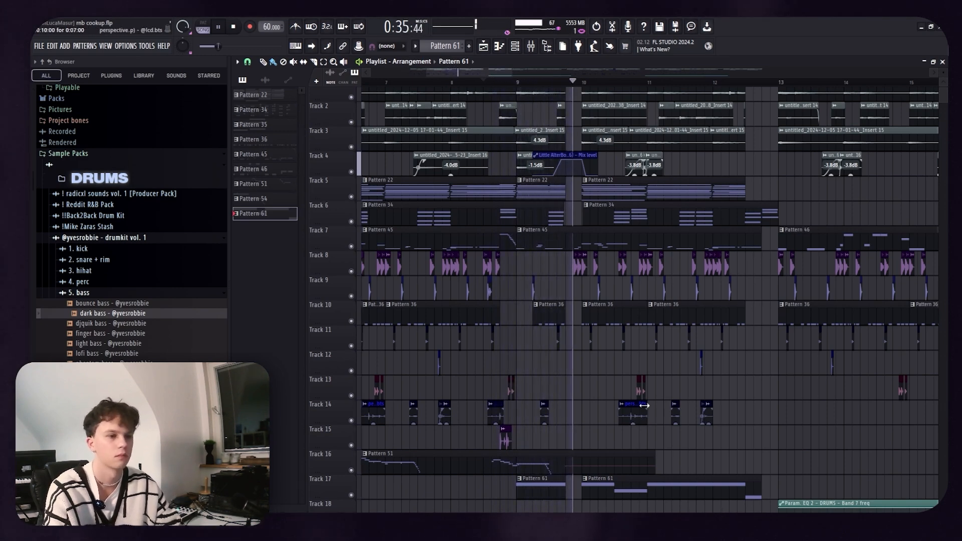
{"action": "scroll", "coordinate": [657, 382], "scroll_direction": "down", "scroll_amount": 4}
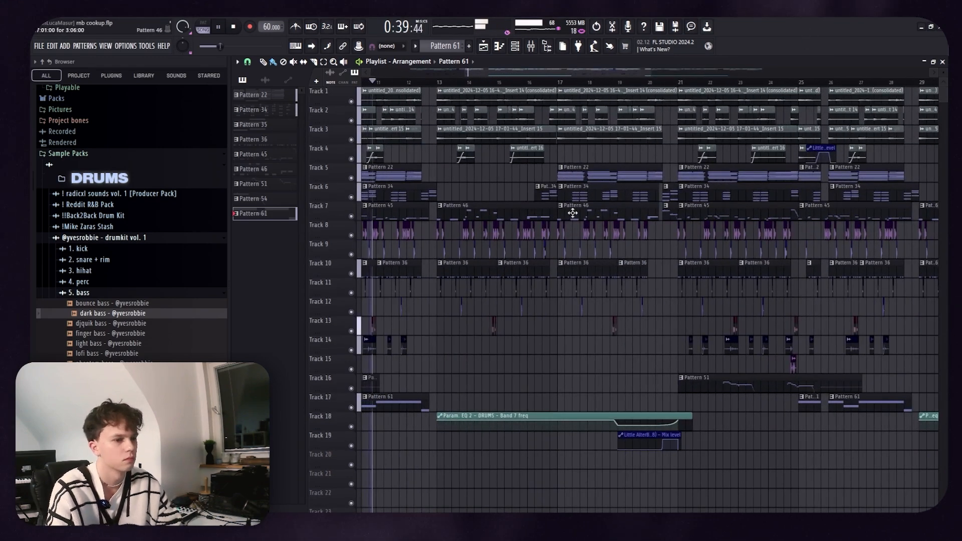
{"action": "key", "text": "space"}
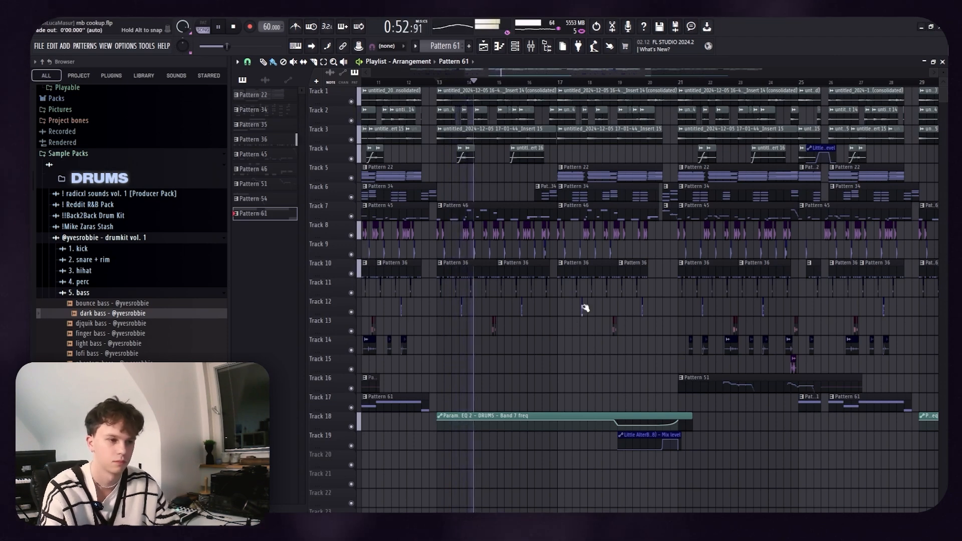
{"action": "key", "text": "space"}
Play the transition from bar 19 and open the Little AlterBoy effect on the 808 mixer track.
{"action": "left_click", "coordinate": [619, 82]}
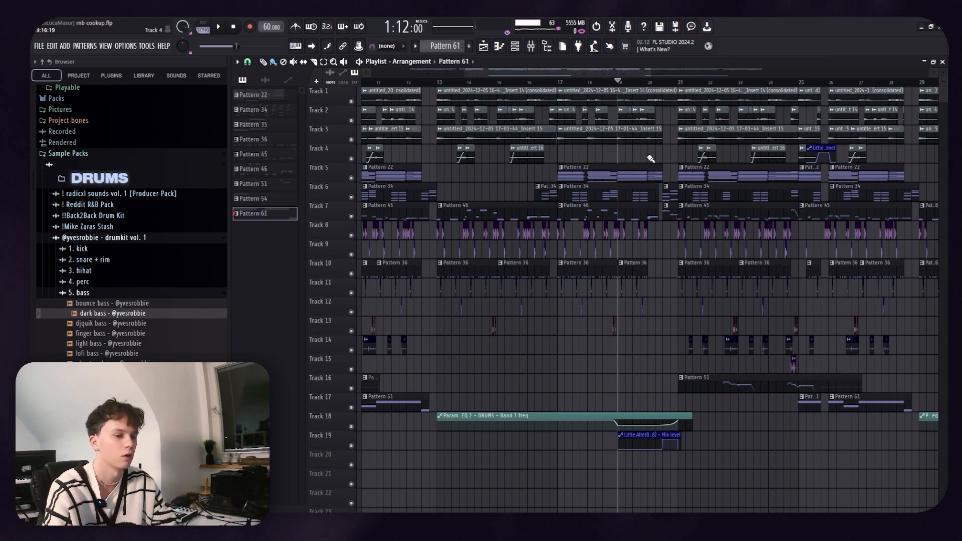
{"action": "key", "text": "space"}
{"action": "scroll", "coordinate": [762, 217], "scroll_direction": "up", "scroll_amount": 2}
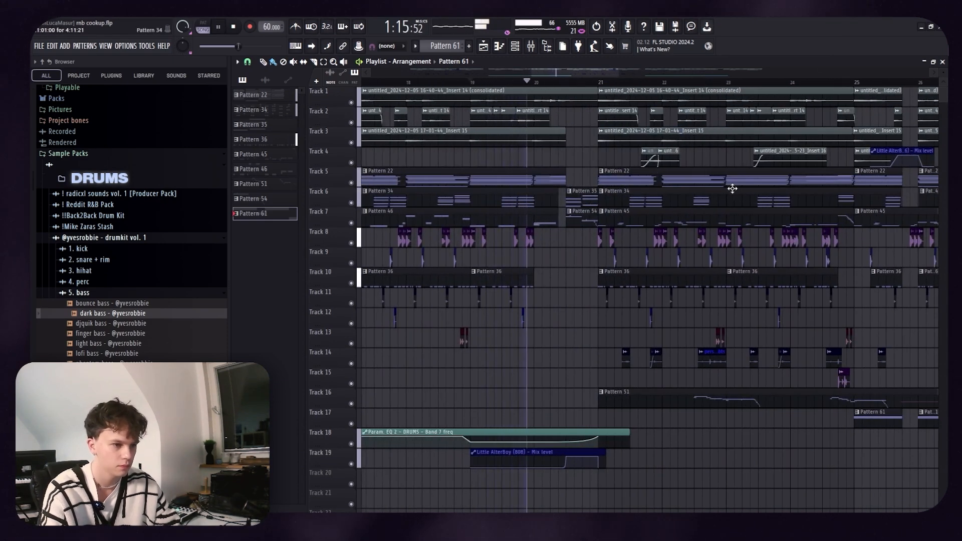
{"action": "key", "text": "space"}
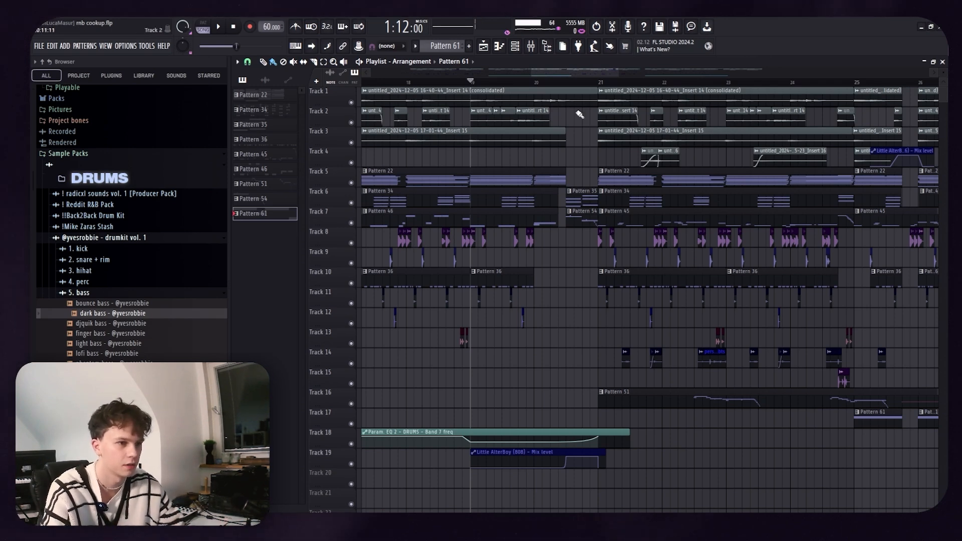
{"action": "key", "text": "F9"}
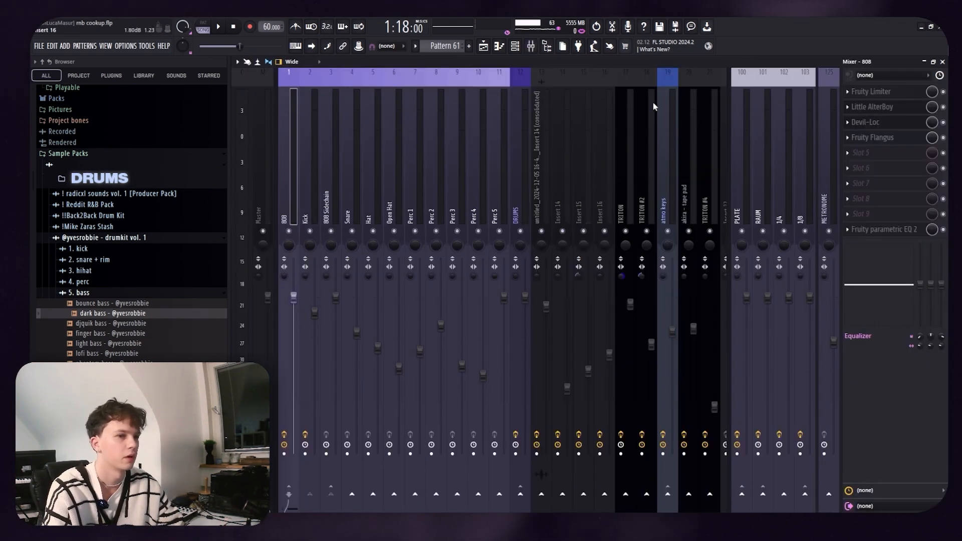
{"action": "left_click", "coordinate": [873, 105]}
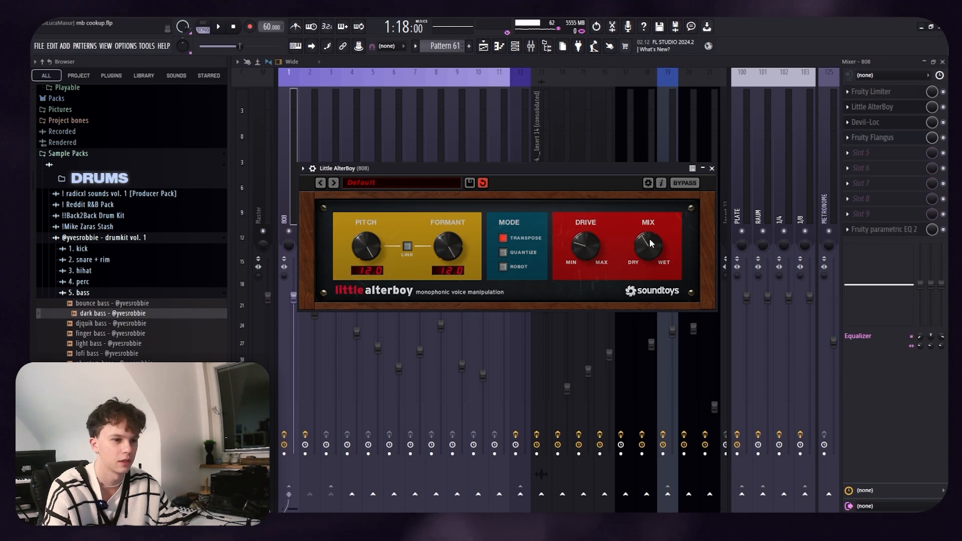
Inspect the Devil-Loc and Fruity Flangus effects on the 808 mixer track.
{"action": "left_click", "coordinate": [872, 122]}
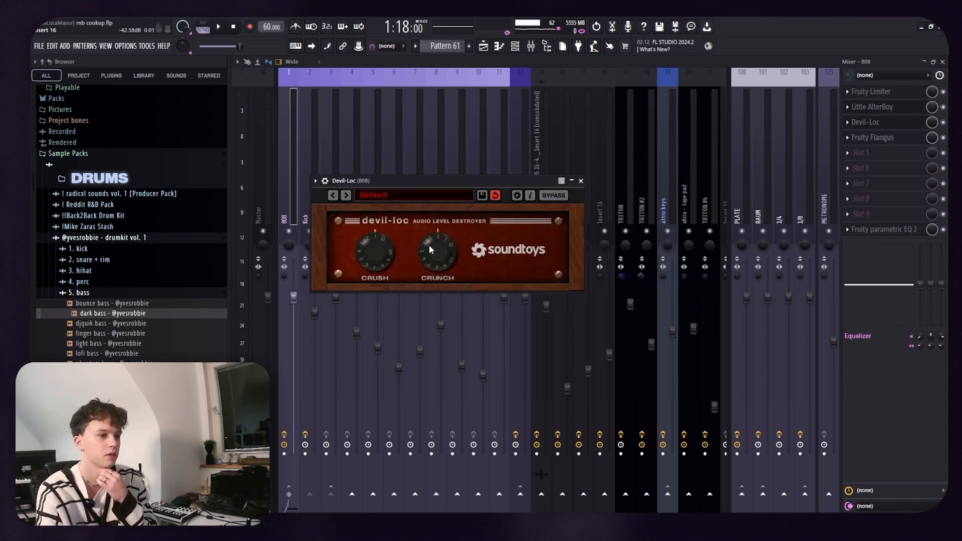
{"action": "left_click", "coordinate": [896, 140]}
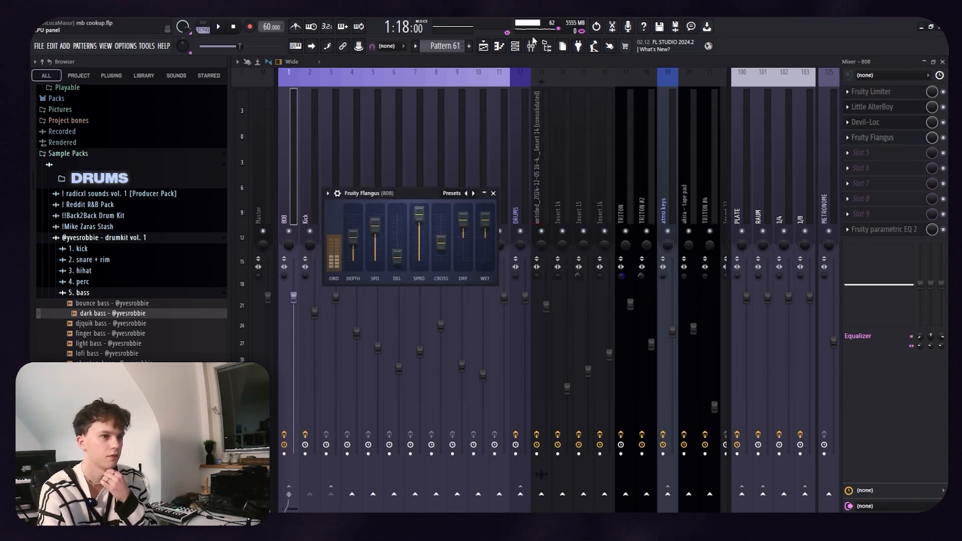
Enable the Little AlterBoy mix-level automation on Track 19 and play it with the soloed Track 7 from the middle of bar 20.
{"action": "left_click", "coordinate": [484, 47]}
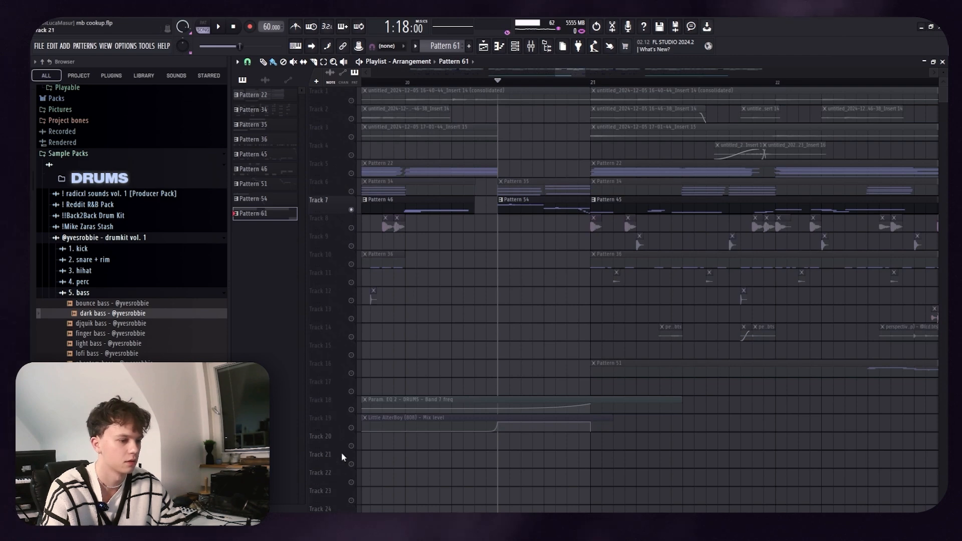
{"action": "left_click", "coordinate": [359, 424]}
{"action": "key", "text": "space"}
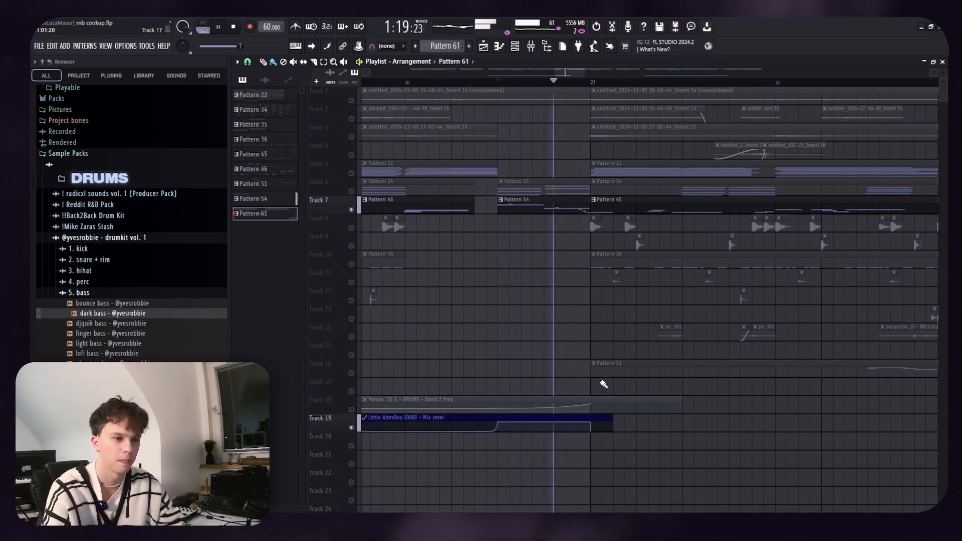
{"action": "scroll", "coordinate": [603, 384], "scroll_direction": "down", "scroll_amount": 3}
Save the project and play the full arrangement from bar 20 through the transition into bar 21.
{"action": "key", "text": "ctrl+s"}
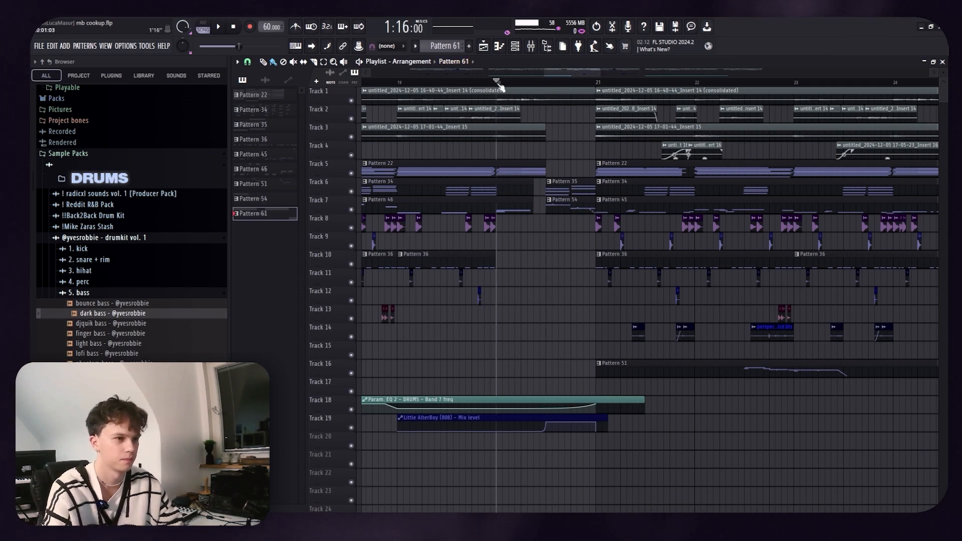
{"action": "key", "text": "space"}
{"action": "scroll", "coordinate": [469, 441], "scroll_direction": "up", "scroll_amount": 2}
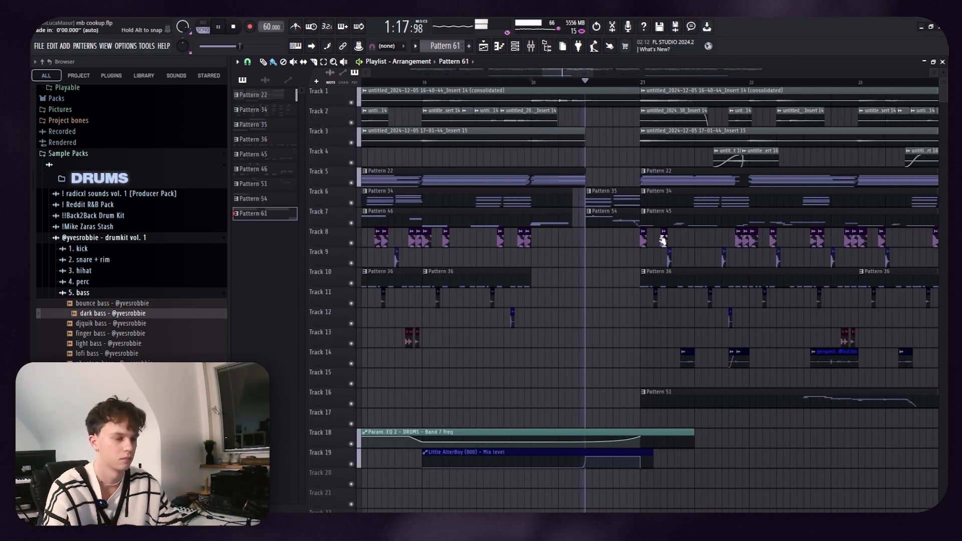
{"action": "scroll", "coordinate": [704, 243], "scroll_direction": "down", "scroll_amount": 4}
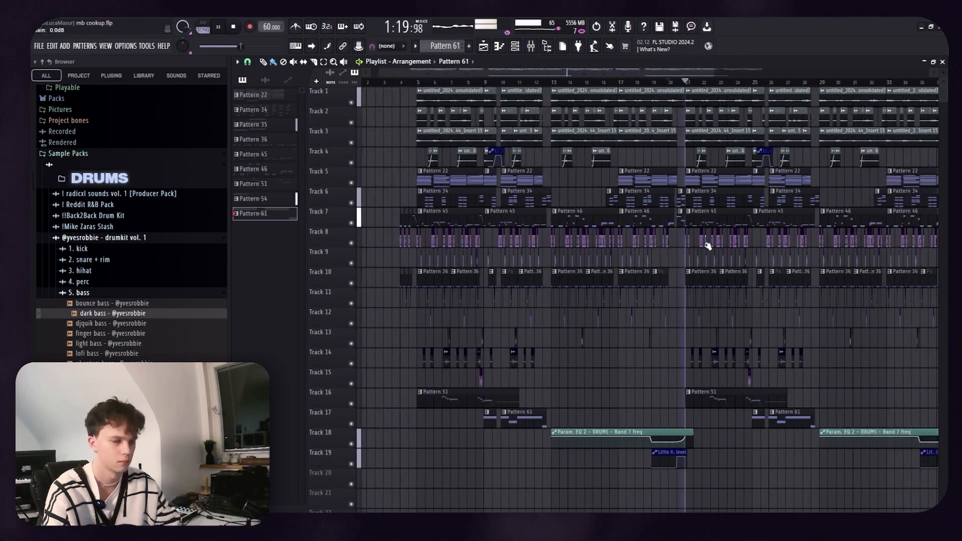
{"action": "scroll", "coordinate": [712, 260], "scroll_direction": "down", "scroll_amount": 2}
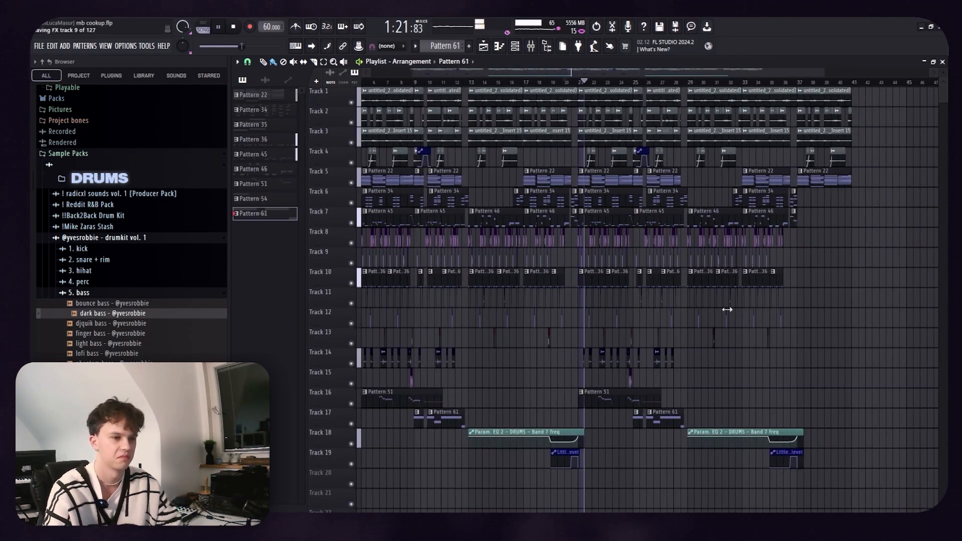
{"action": "key", "text": "space"}
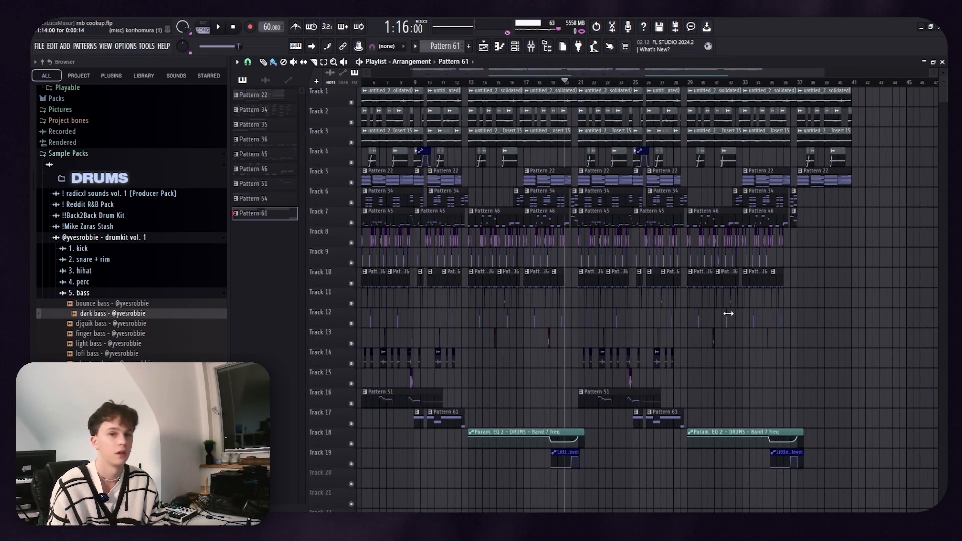